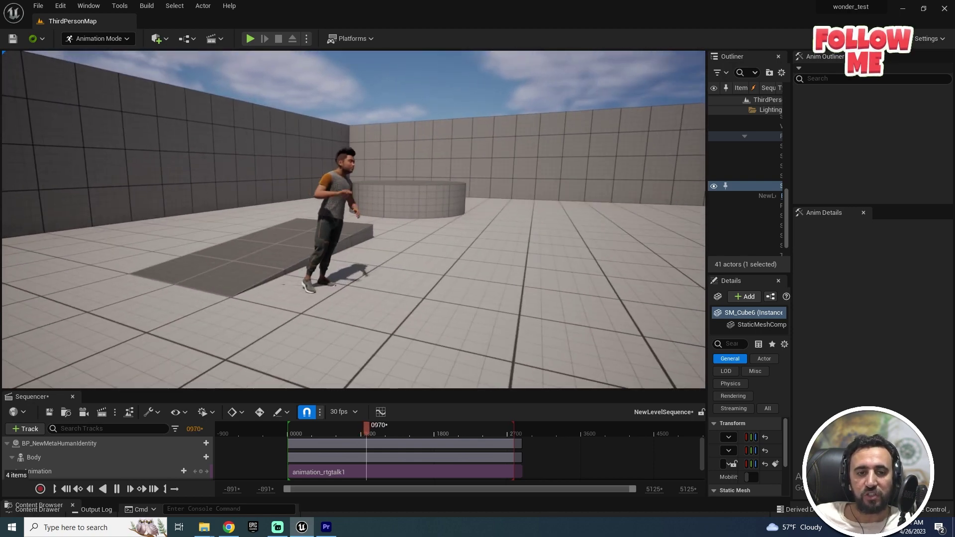
Switch to the browser, open the cut_0 folder of the downloaded My Project AI MoCap files and rename the FBX file to yyyy.fbx.
key(alt+Tab)
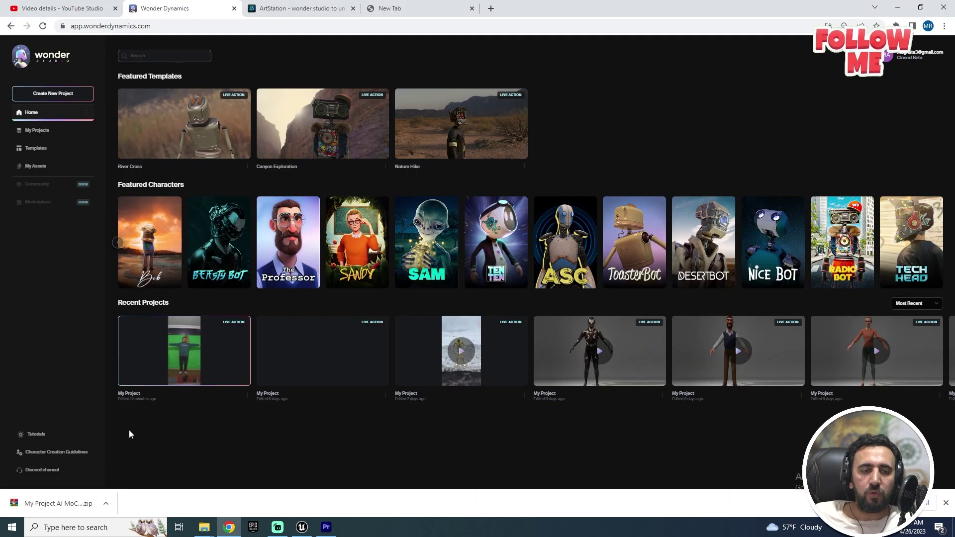
click(106, 504)
click(119, 473)
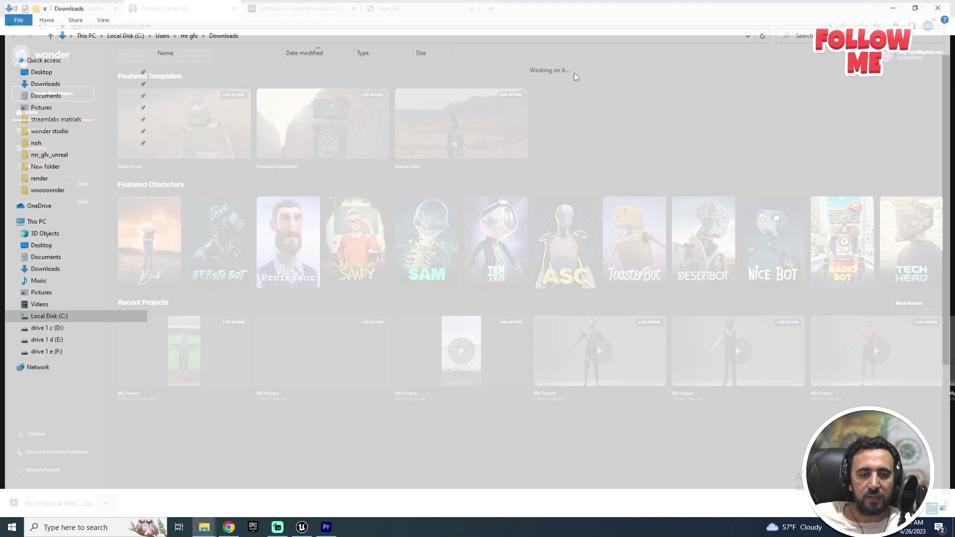
double_click(193, 488)
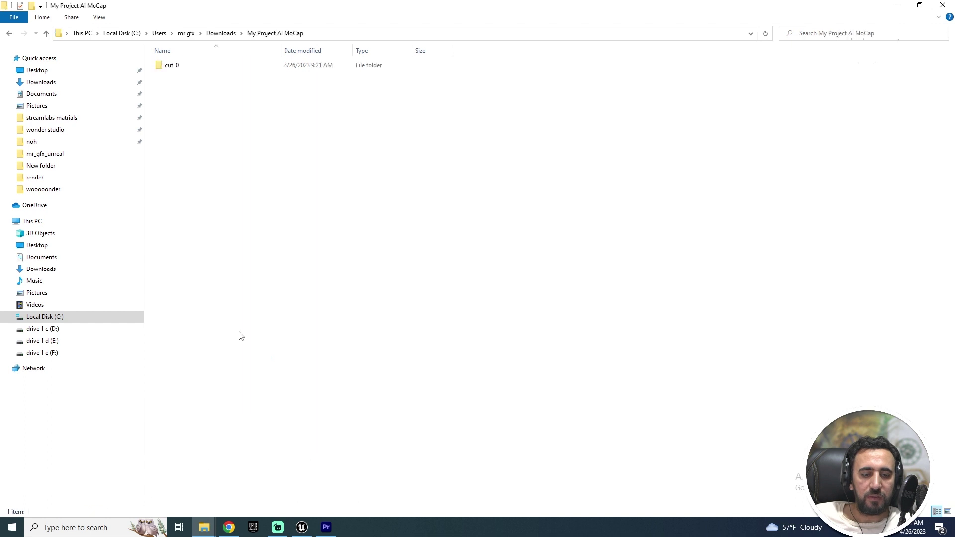
double_click(172, 66)
click(172, 70)
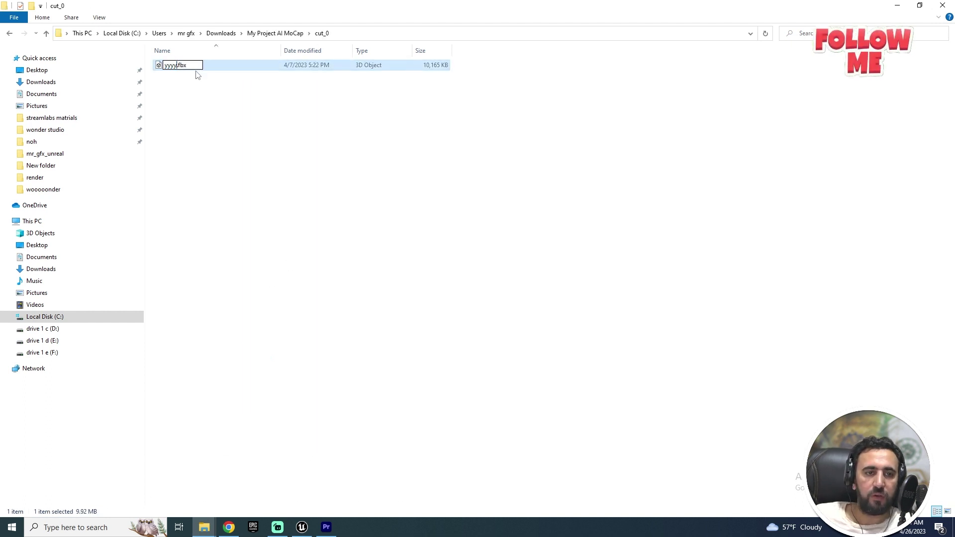
key(Return)
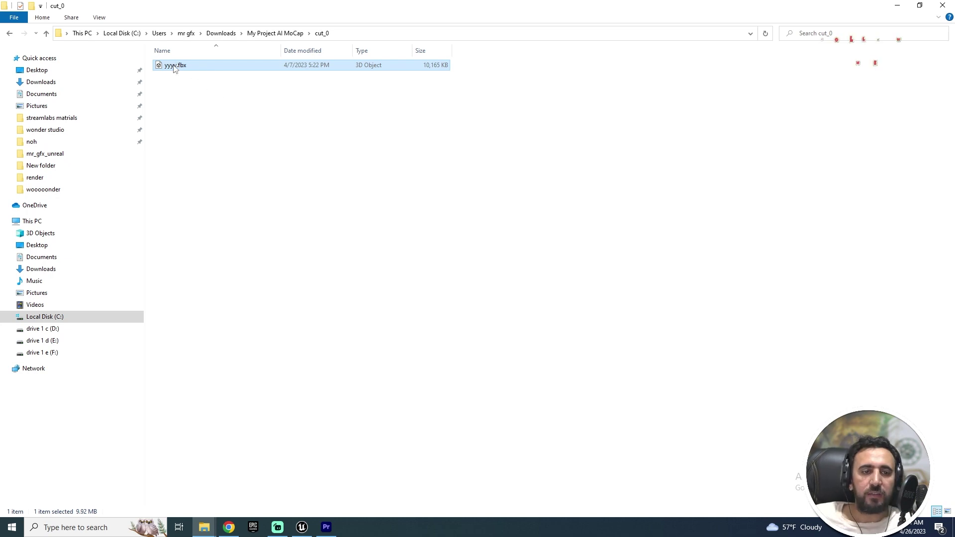
Import yyyy.fbx into the Unreal project's wonder_to_metahuman pose folder as an animation using wonder_meta_Skeleton.
drag(174, 68, 427, 249)
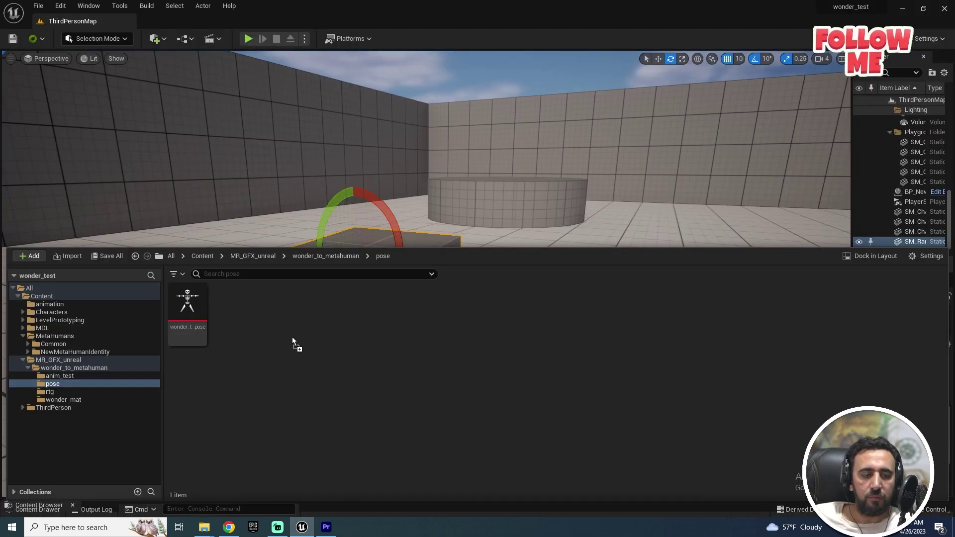
drag(292, 338, 356, 338)
click(518, 141)
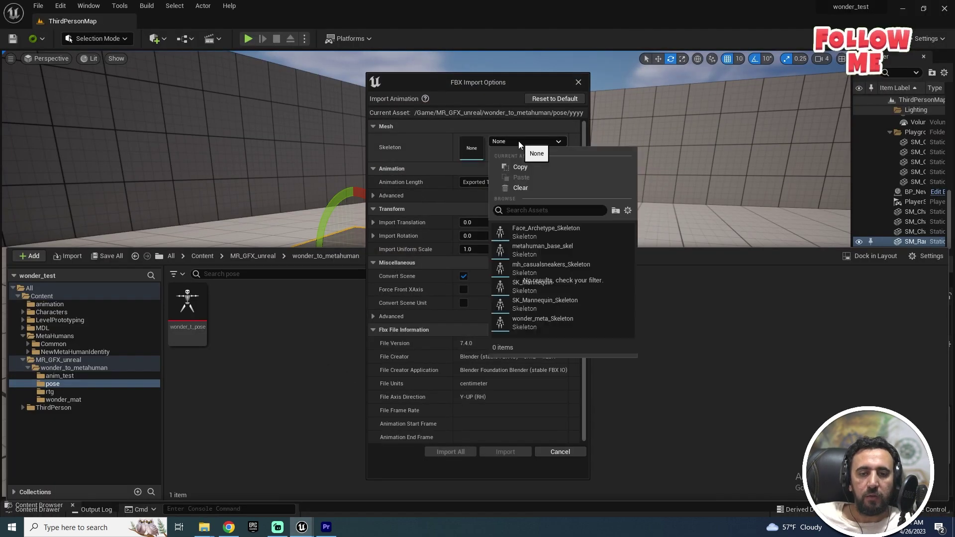
click(525, 320)
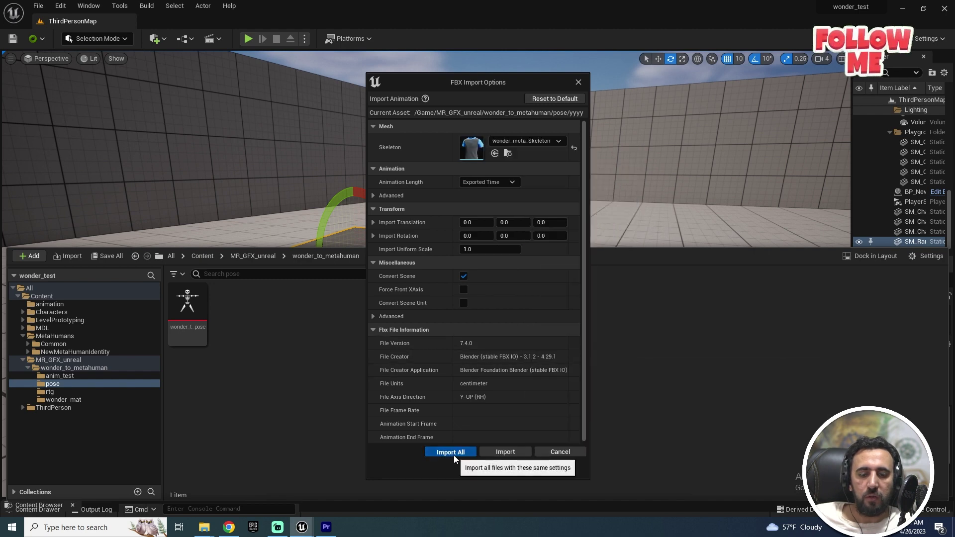
click(450, 452)
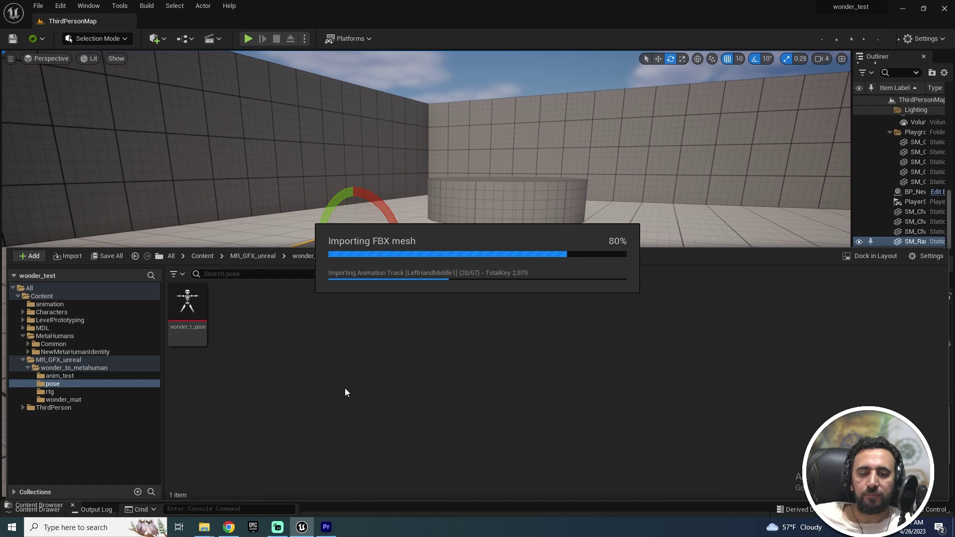
Duplicate and retarget the yyyy animation to the MetaHuman body with the rtg_wonder_to_metahuman IK Retargeter.
right_click(230, 298)
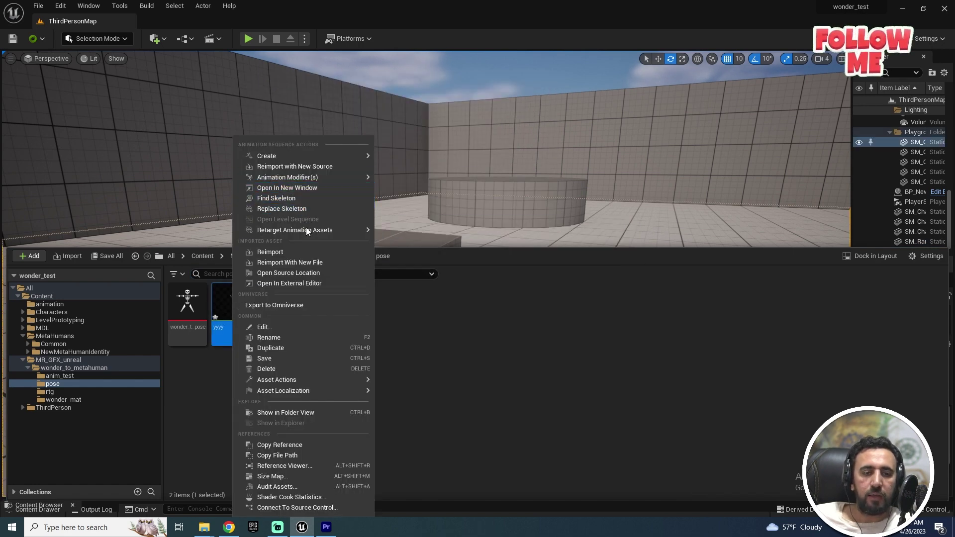
mouse_move(306, 231)
click(449, 244)
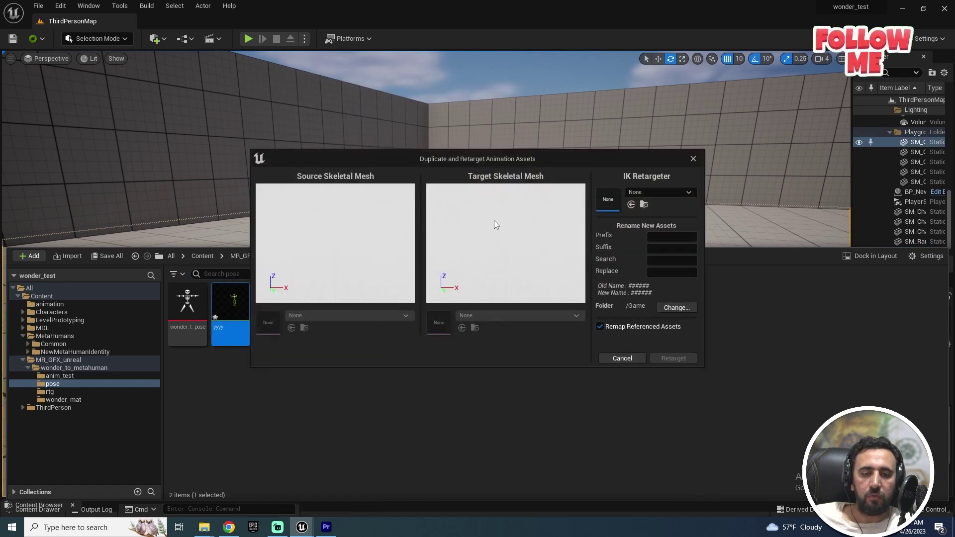
click(646, 193)
click(665, 357)
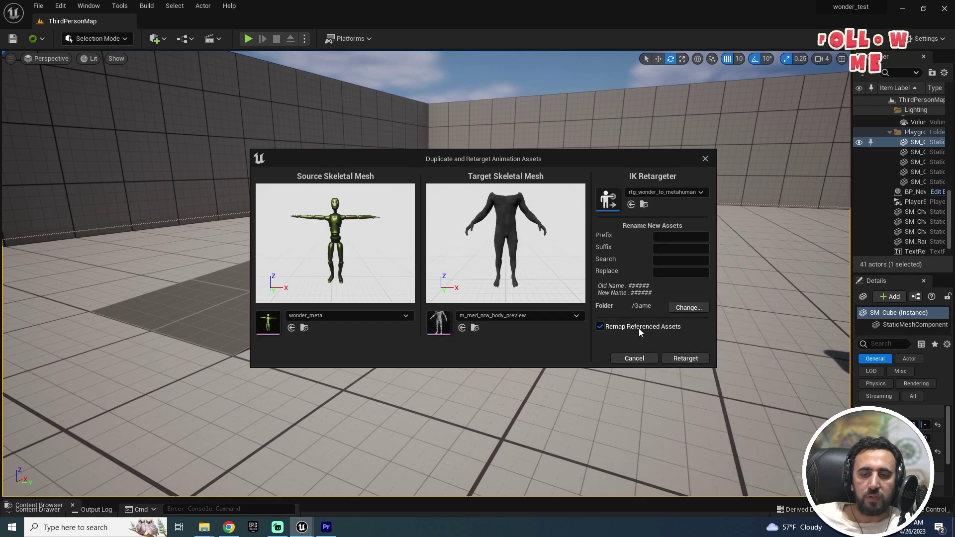
click(681, 360)
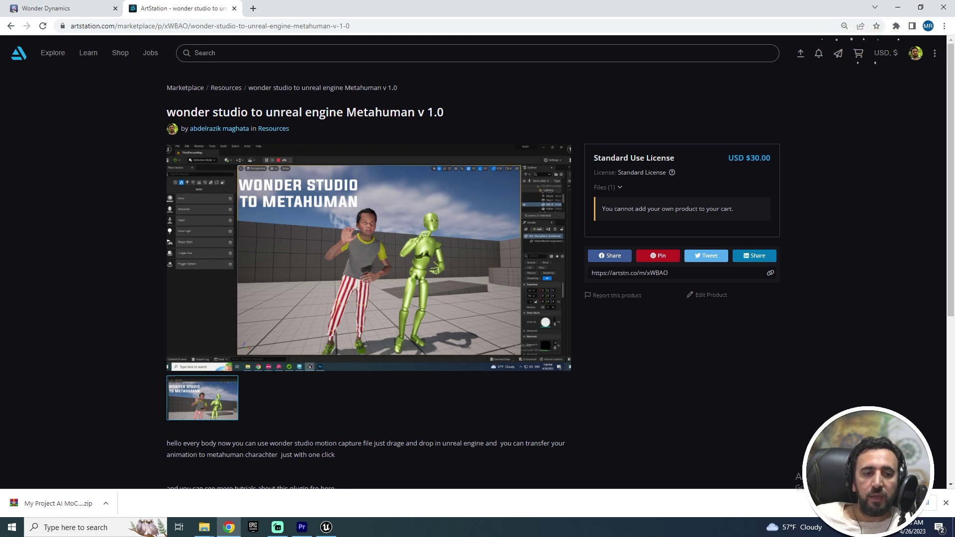
Create a new Unreal games project named wonder_test from the Third Person template.
double_click(230, 113)
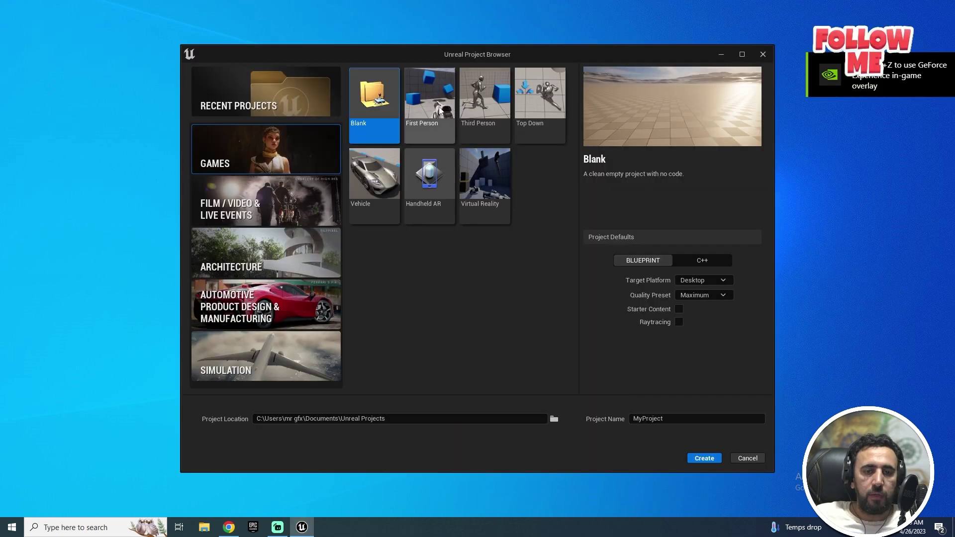
click(492, 129)
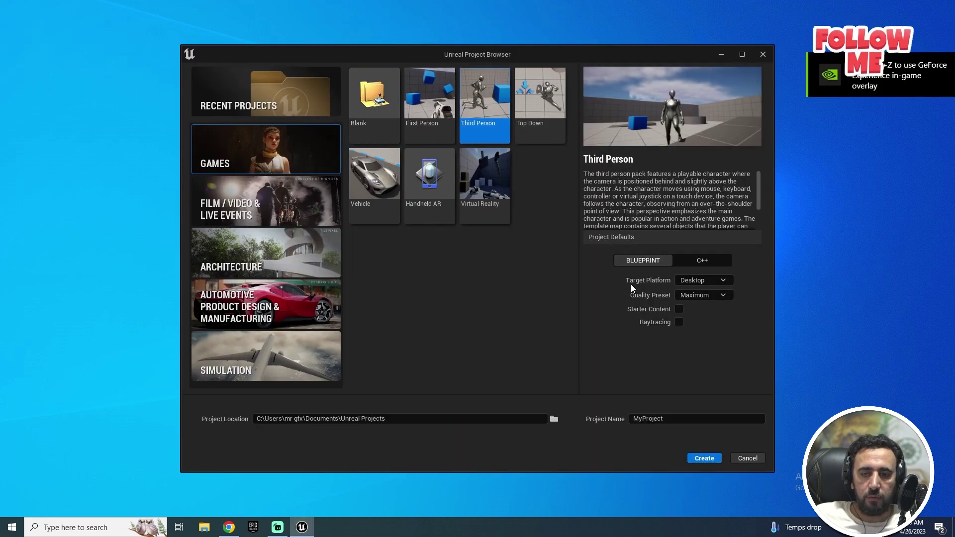
click(696, 418)
text(wonder_test)
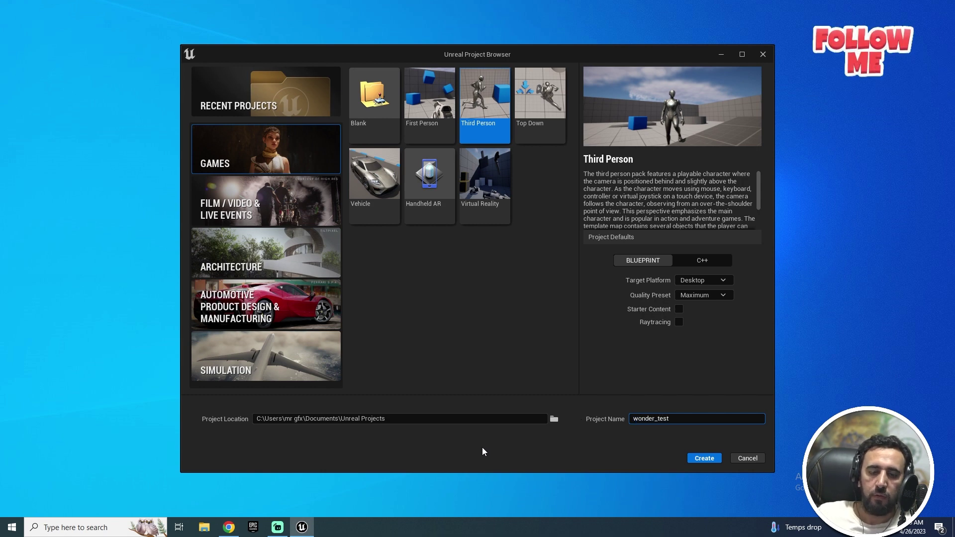
click(699, 459)
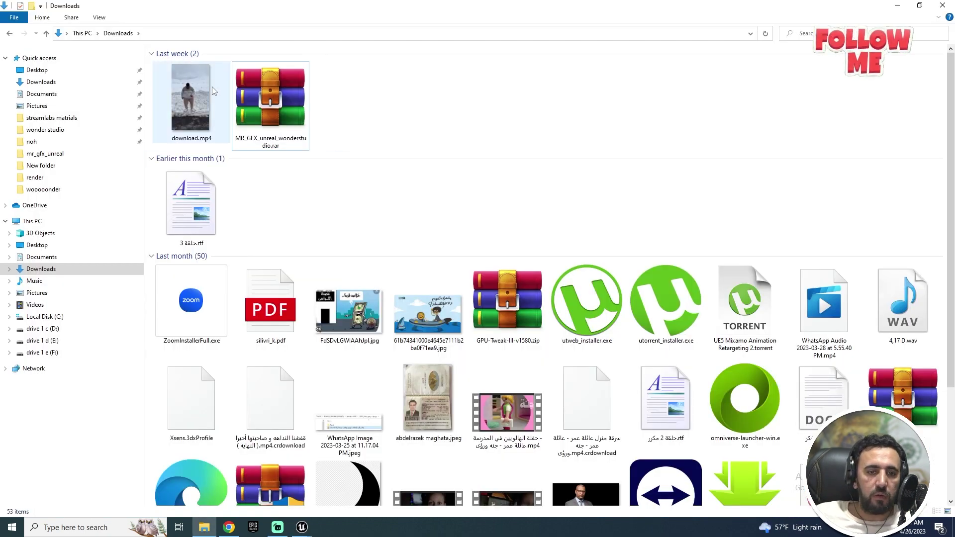
Extract the MR_GFX_unreal_wonderstudio.rar archive in Downloads and open the extracted folder.
click(275, 106)
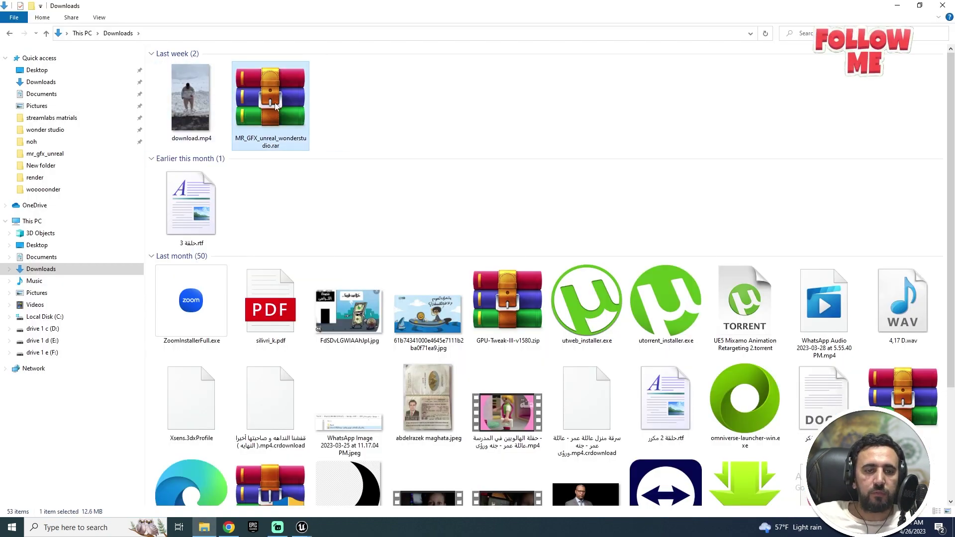
right_click(276, 106)
click(495, 89)
right_click(282, 102)
click(326, 130)
key(Return)
double_click(189, 106)
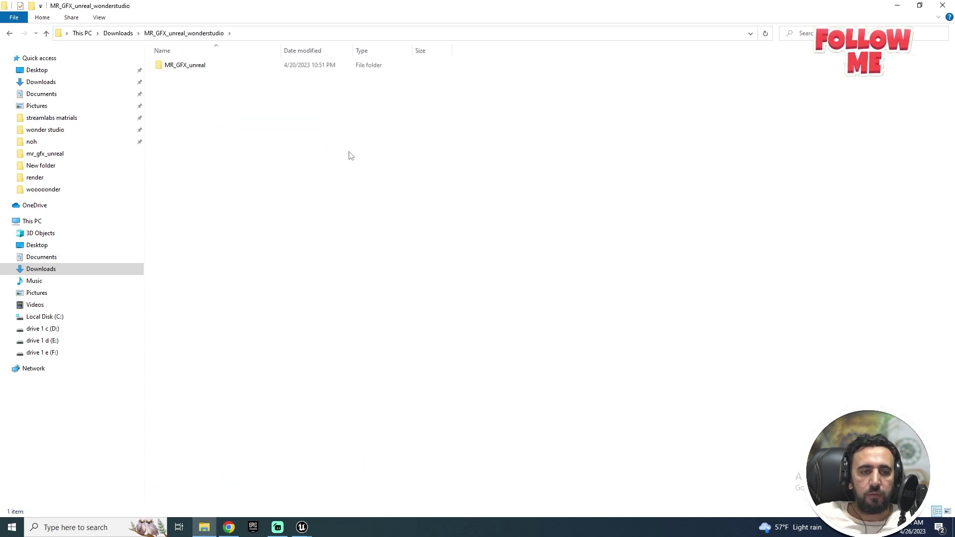
Copy the extracted MR_GFX_unreal folder.
click(190, 70)
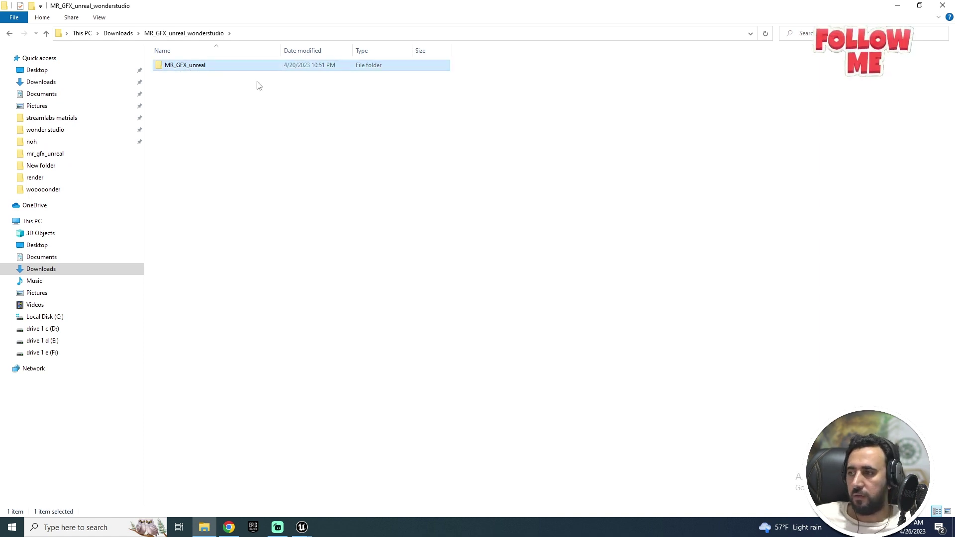
right_click(182, 66)
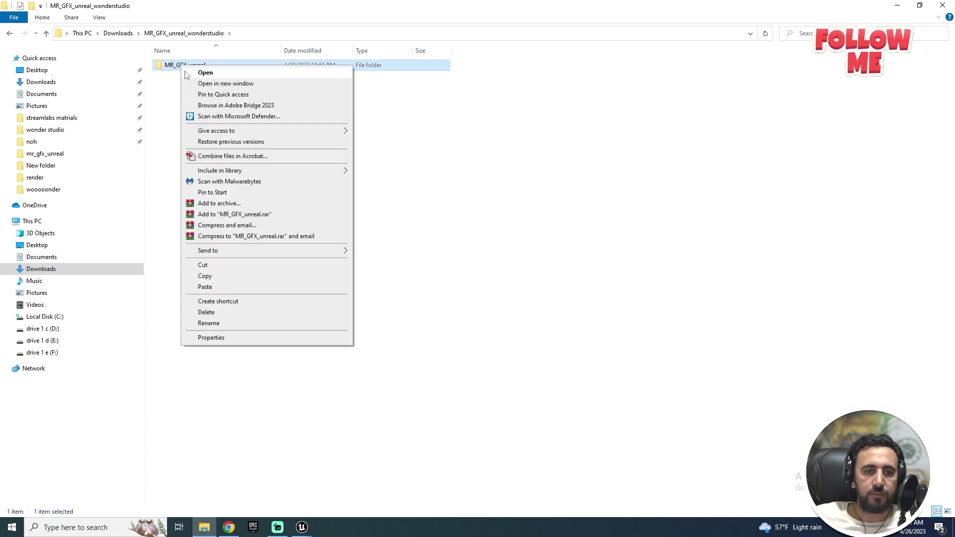
click(215, 276)
Locate the wonder_test project's Content folder on disk from the Unreal editor and paste the copied folder into it.
mouse_move(302, 527)
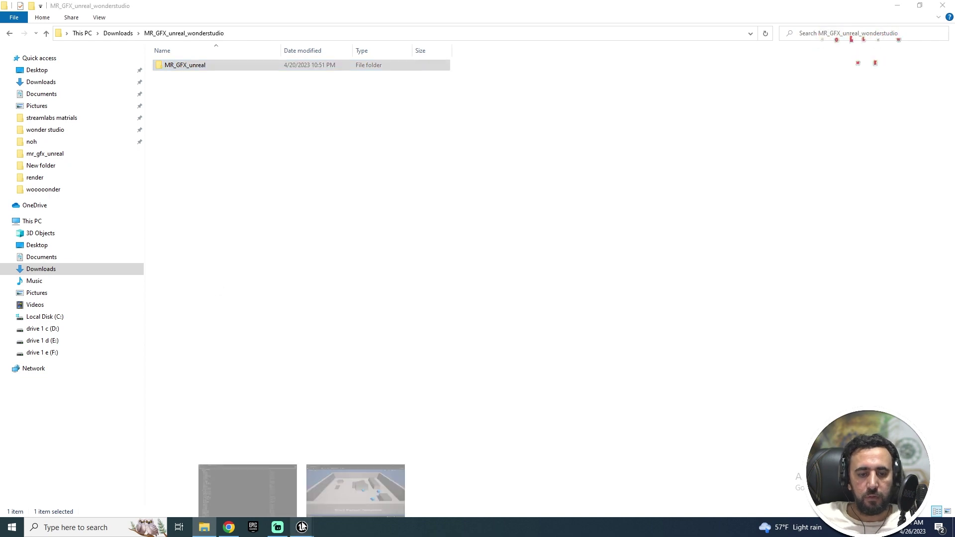
click(285, 477)
click(356, 237)
key(ctrl+space)
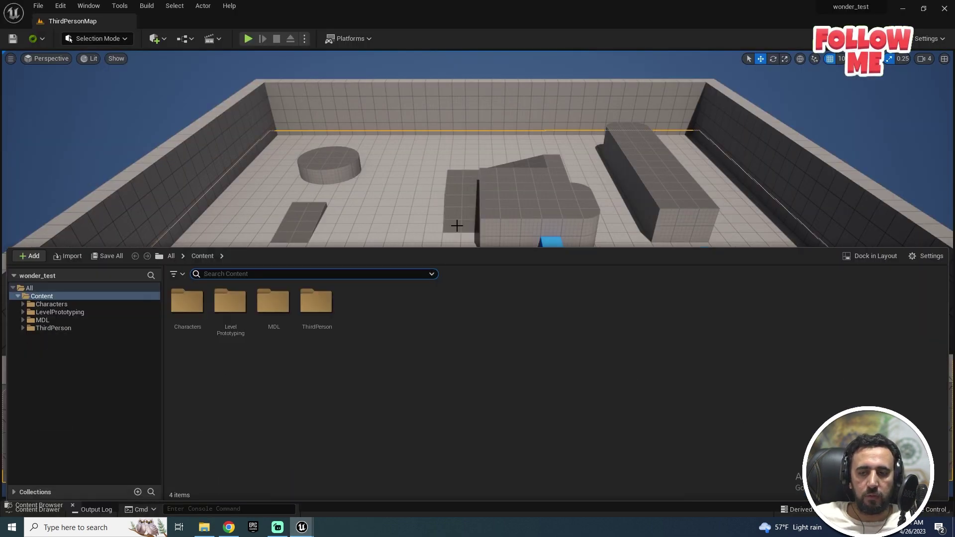
right_click(44, 296)
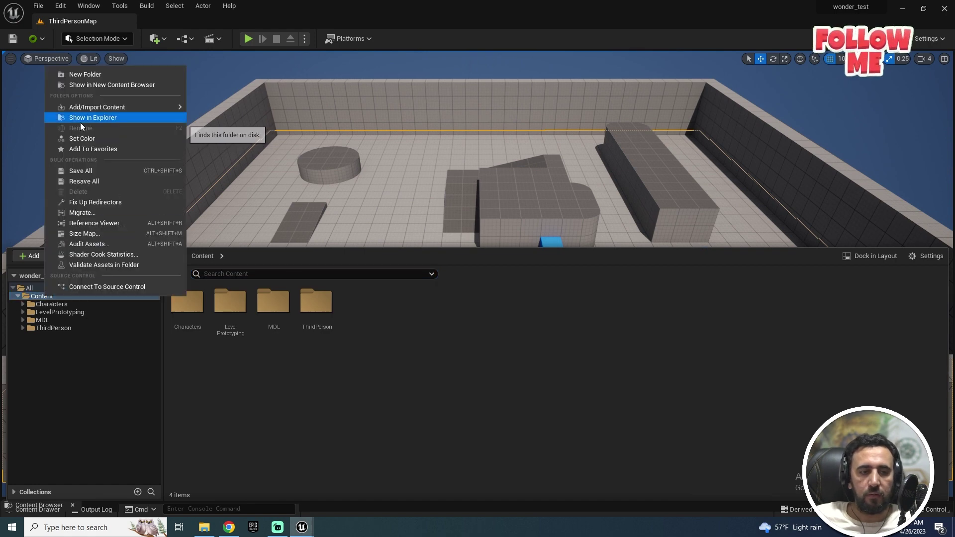
click(93, 119)
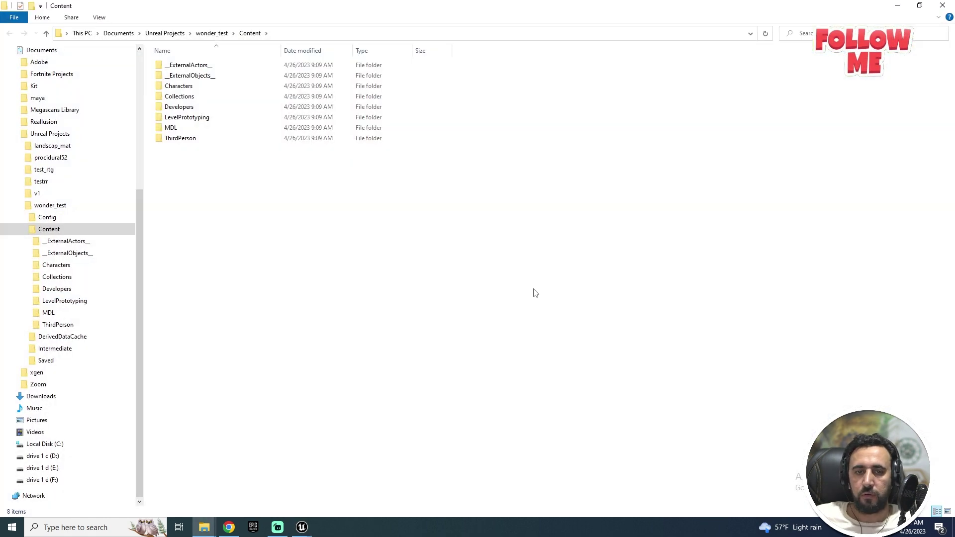
key(ctrl+v)
click(276, 195)
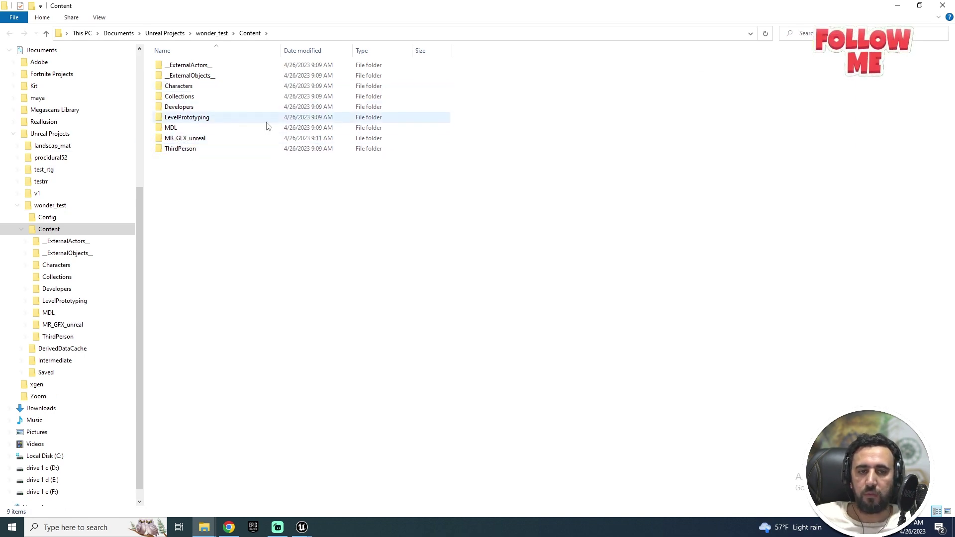
Return to the Unreal editor and view the contents of MR_GFX_unreal's wonder_to_metahuman folder.
click(941, 7)
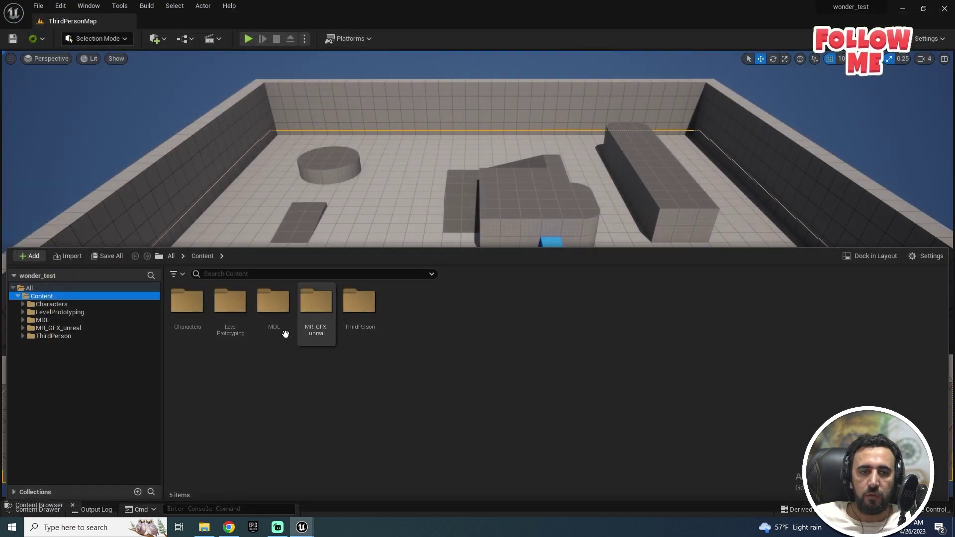
click(29, 330)
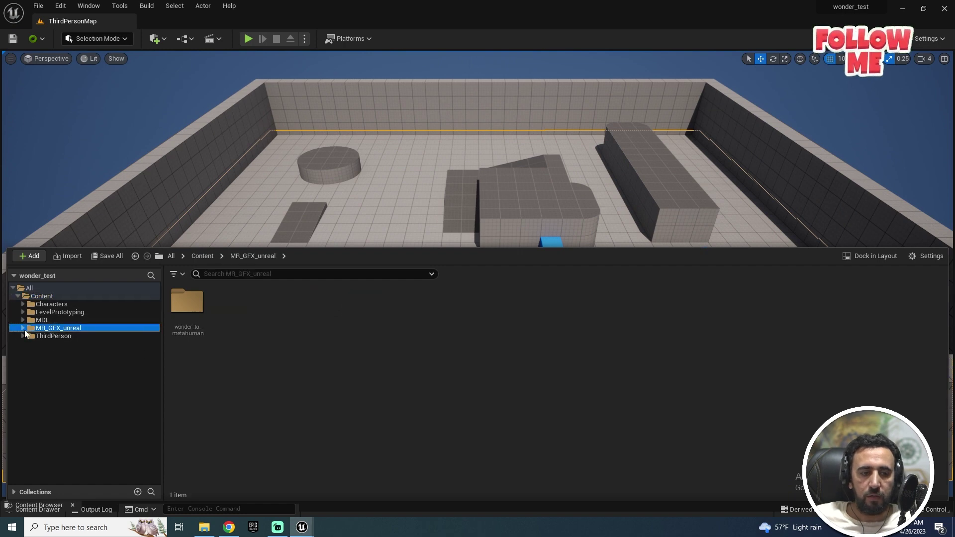
click(34, 337)
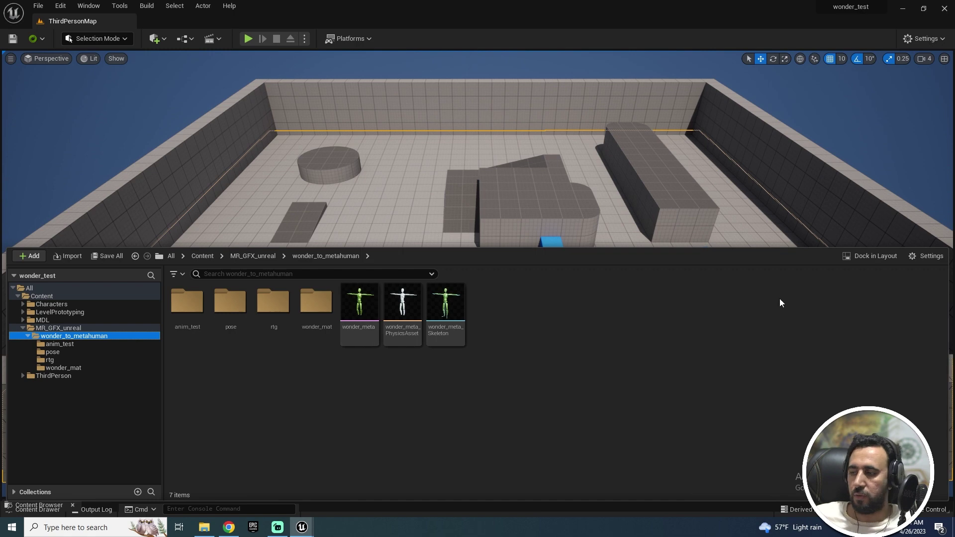
Open Quixel Bridge and browse the available MetaHuman Presets.
click(99, 7)
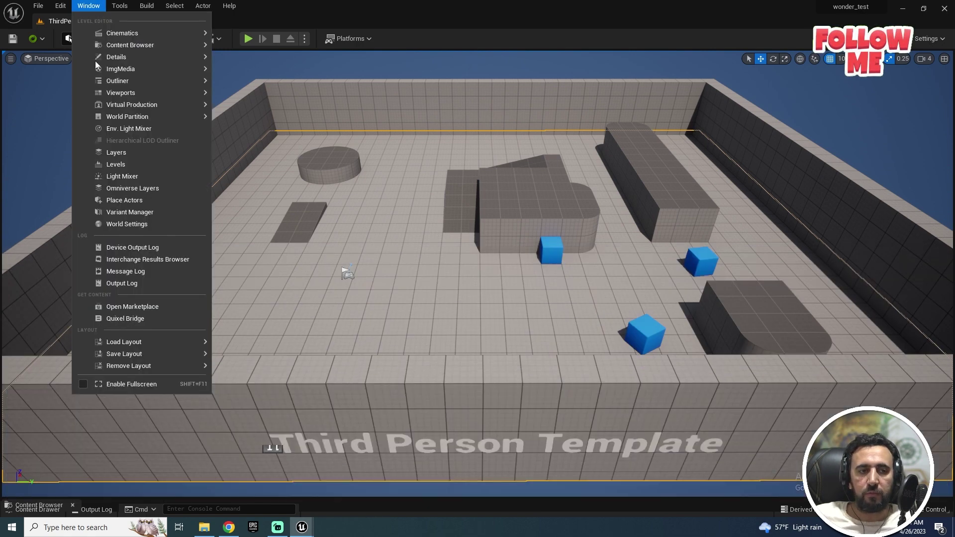
click(141, 322)
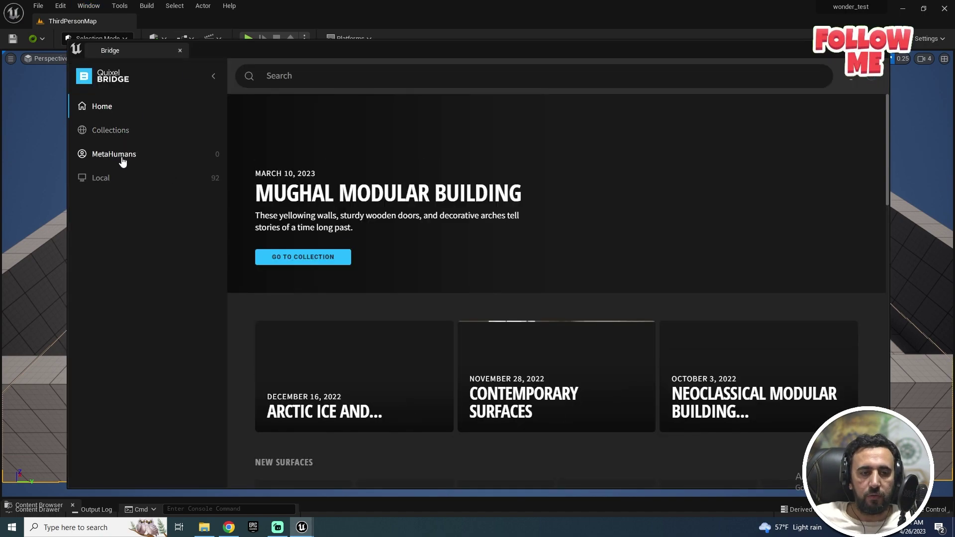
click(123, 155)
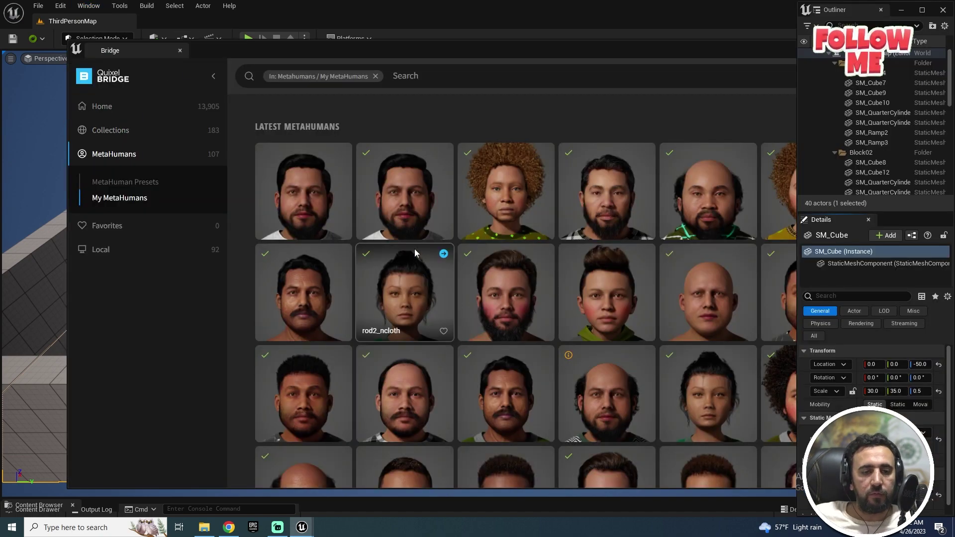
click(125, 183)
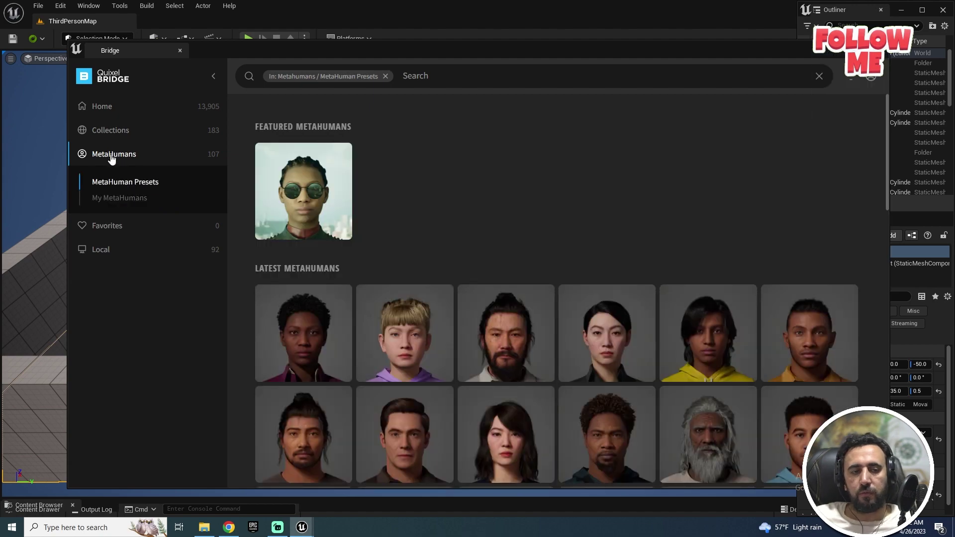
scroll(491, 300, down, 10)
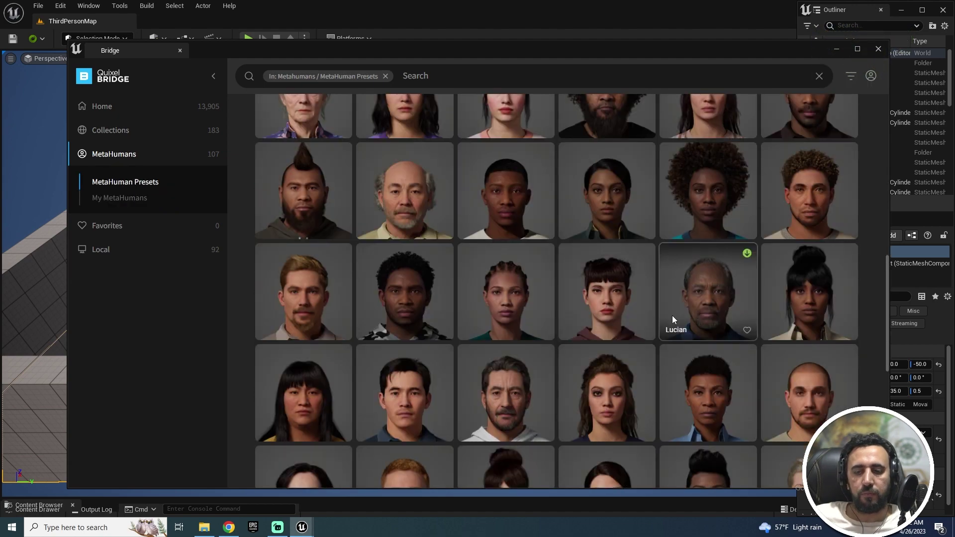
Choose NewMetaHumanIdentity from My MetaHumans and add it to the project at Highest Quality.
click(132, 199)
click(738, 467)
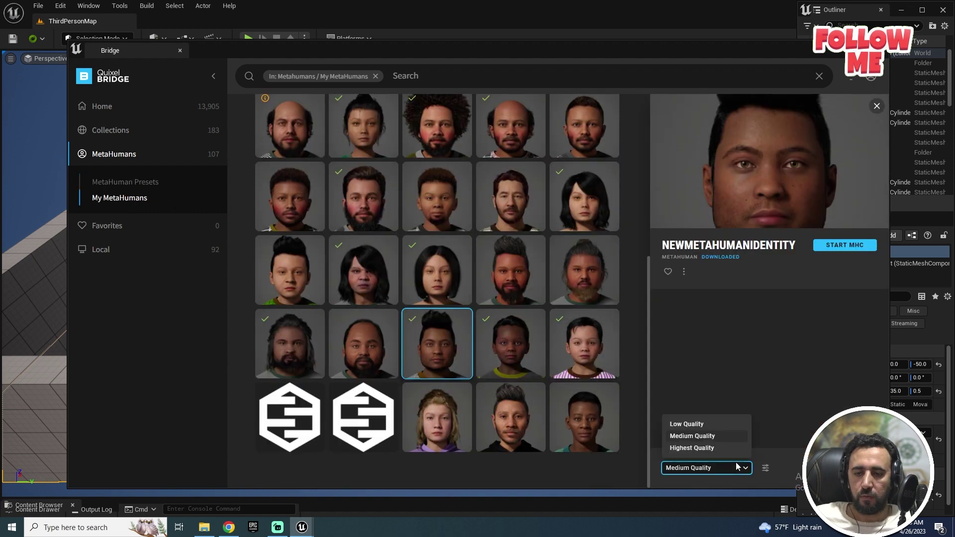
click(693, 451)
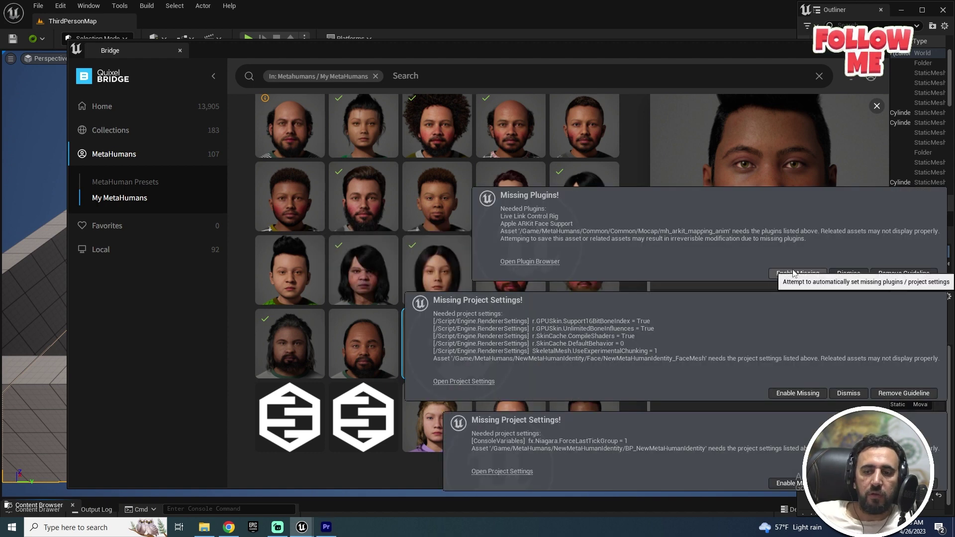
Enable the missing plugins and project settings requested for the imported MetaHuman assets in all three notices.
click(798, 273)
click(798, 393)
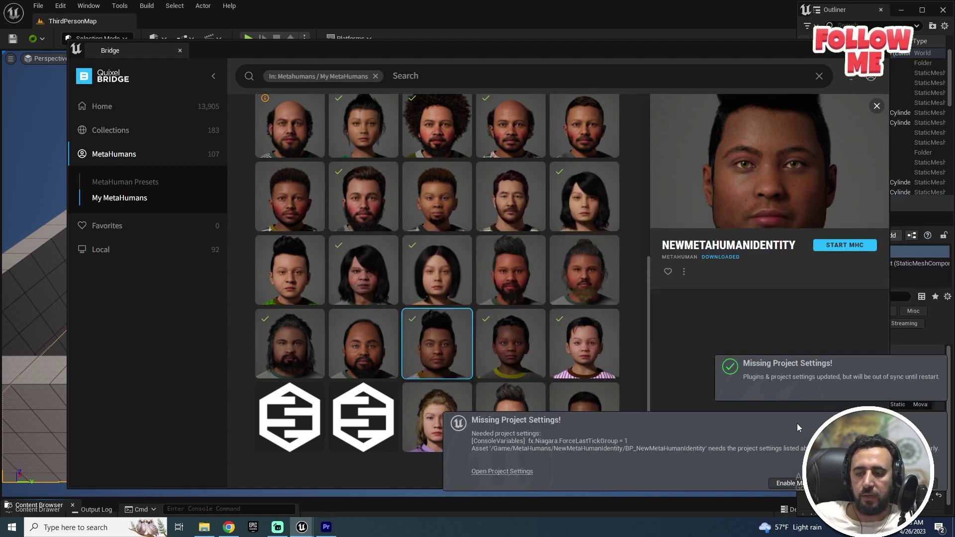
click(791, 484)
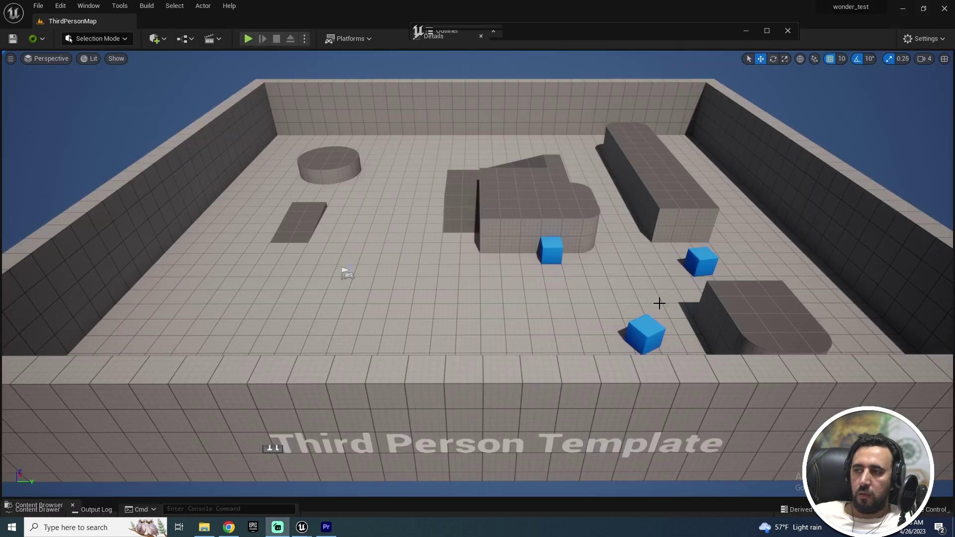
Find the NewMetaHumanIdentity folder inside MetaHumans and place its MetaHuman blueprint on the level floor.
key(ctrl+space)
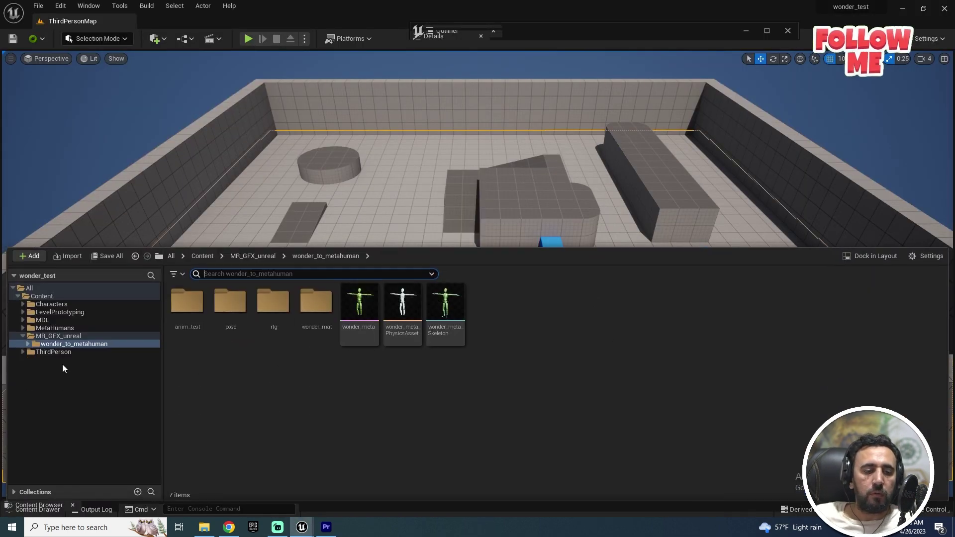
click(54, 328)
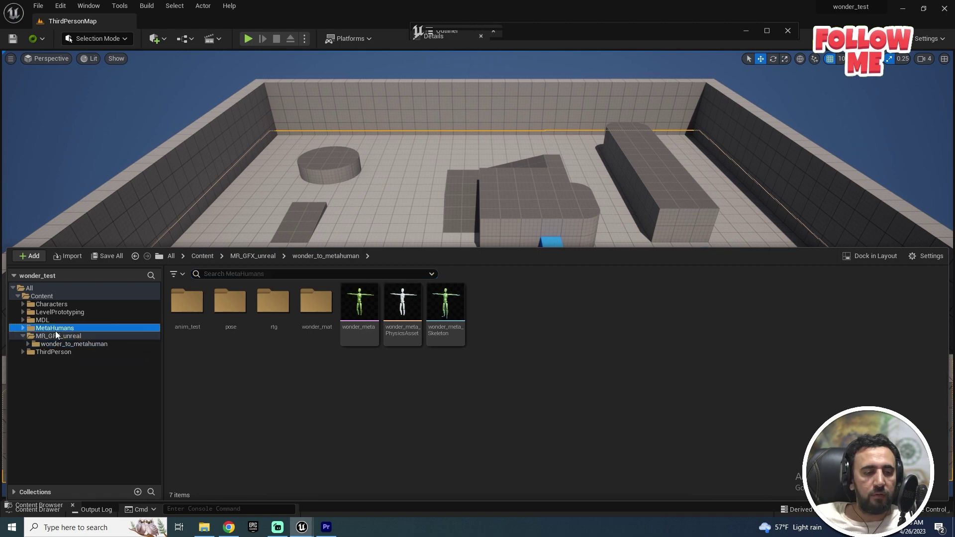
click(23, 329)
double_click(230, 301)
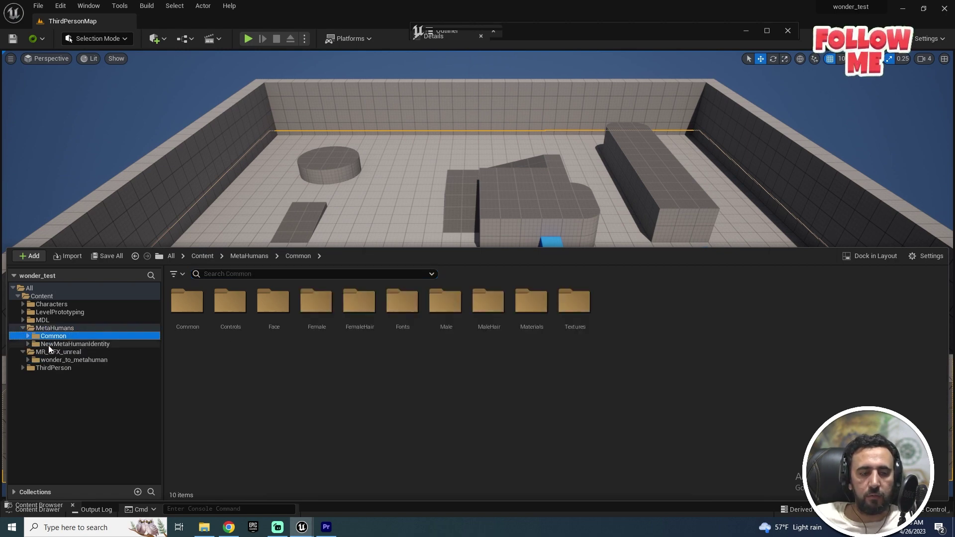
click(571, 313)
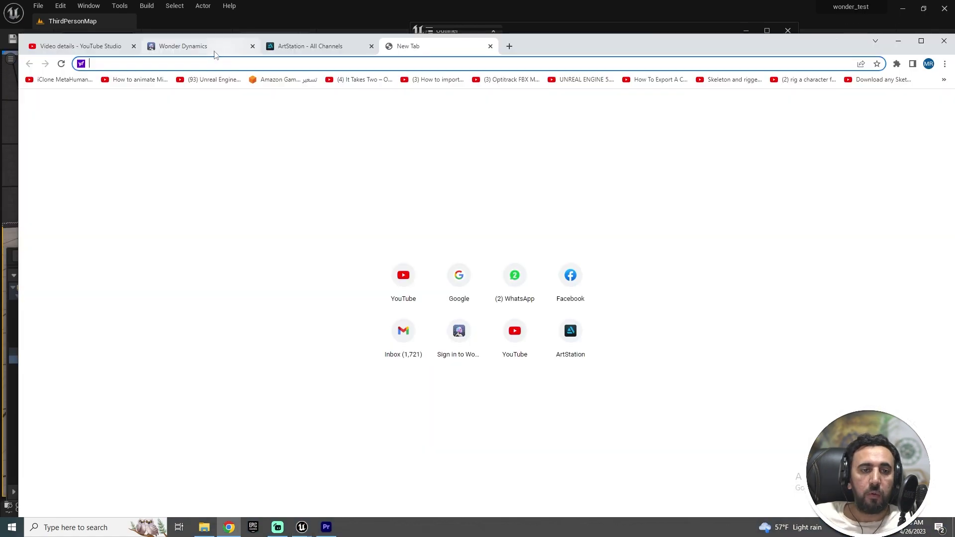
Switch to Wonder Studio in the browser, create a new project and load the two-minute green-screen performance video into its timeline.
click(195, 46)
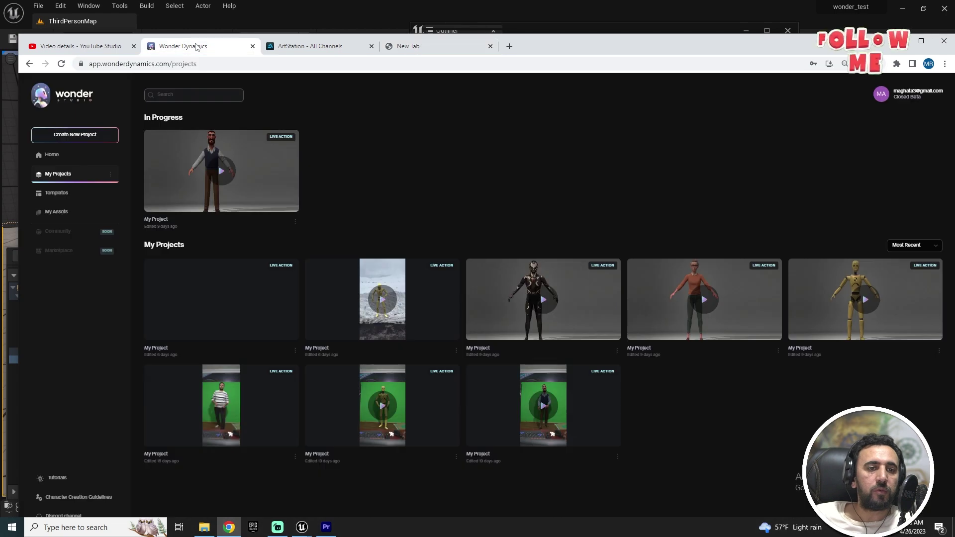
double_click(590, 43)
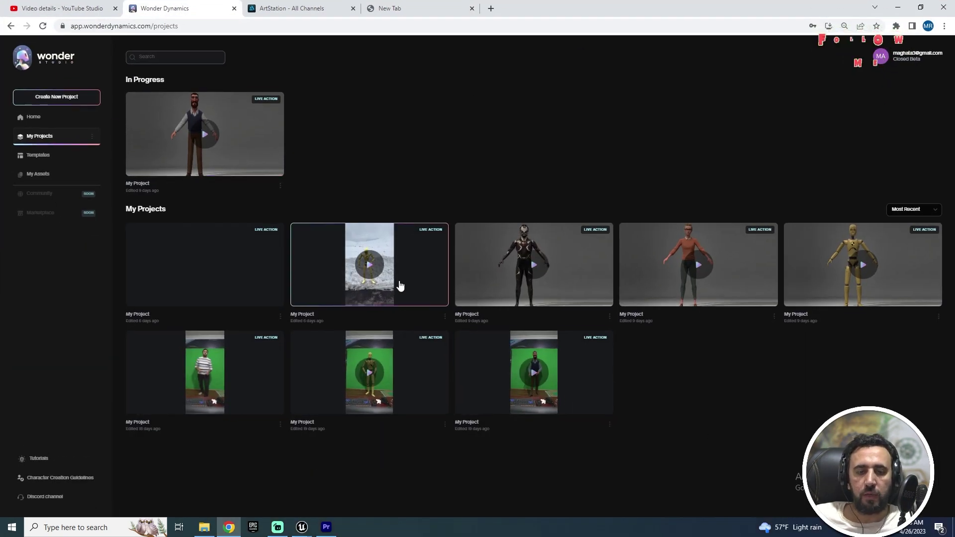
click(401, 253)
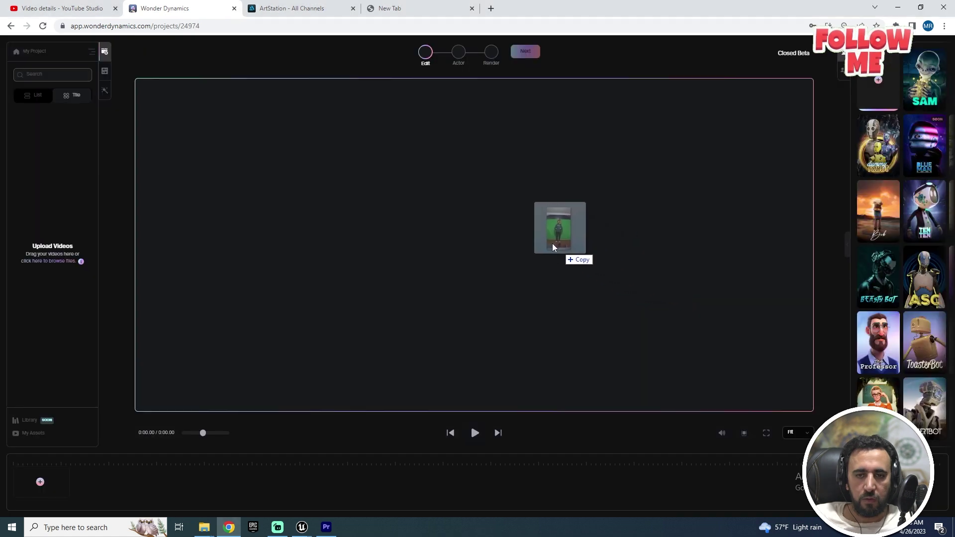
drag(552, 243, 503, 216)
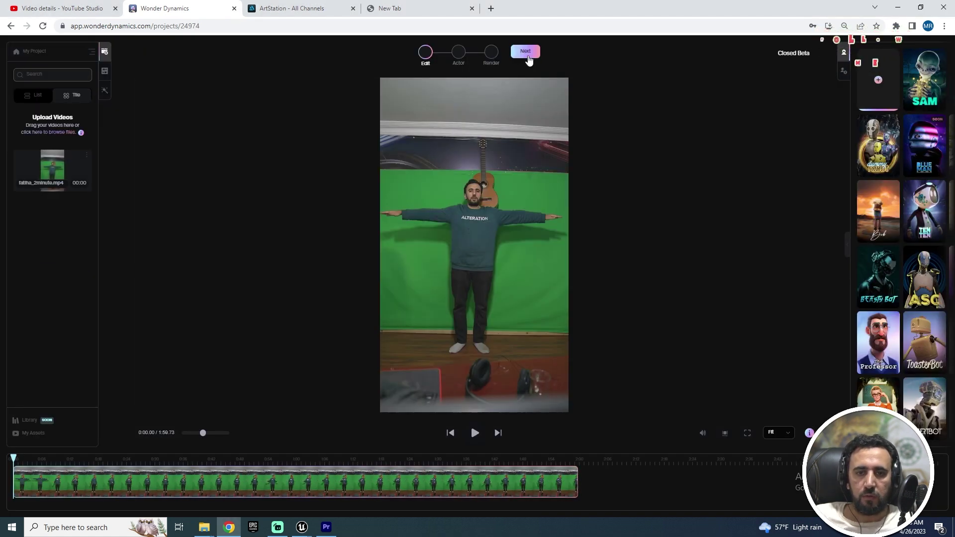
Advance to the Actor stage, scan the frames for actors and assign the Dummy Robot character to Actor 1.
click(525, 51)
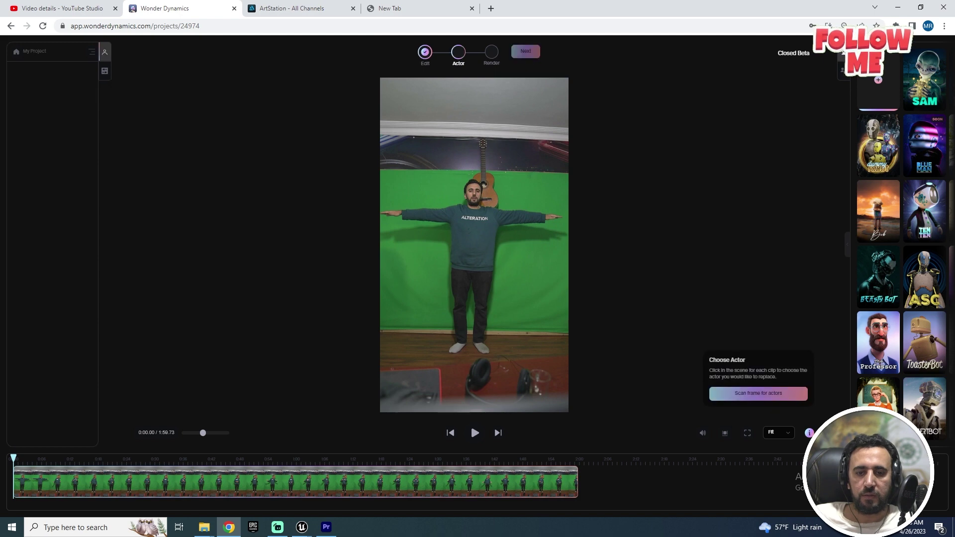
click(762, 396)
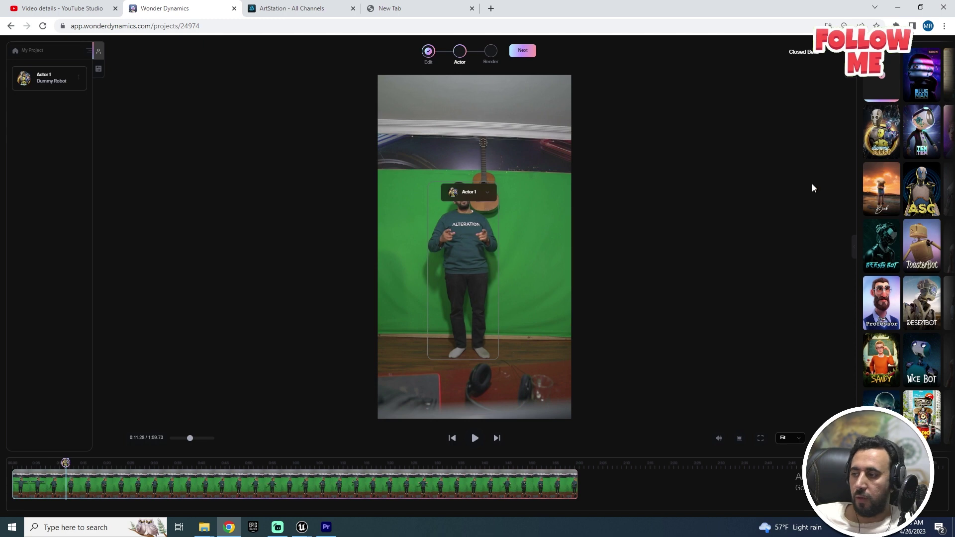
drag(870, 133, 465, 249)
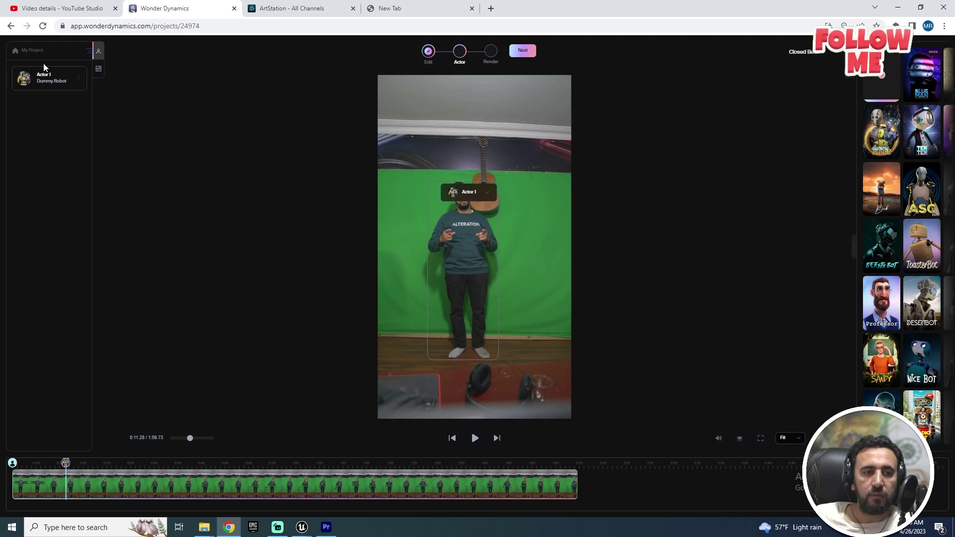
Open the finished green-screen dummy robot project from My Projects, download its AI MoCap export and show the file in its folder.
click(18, 53)
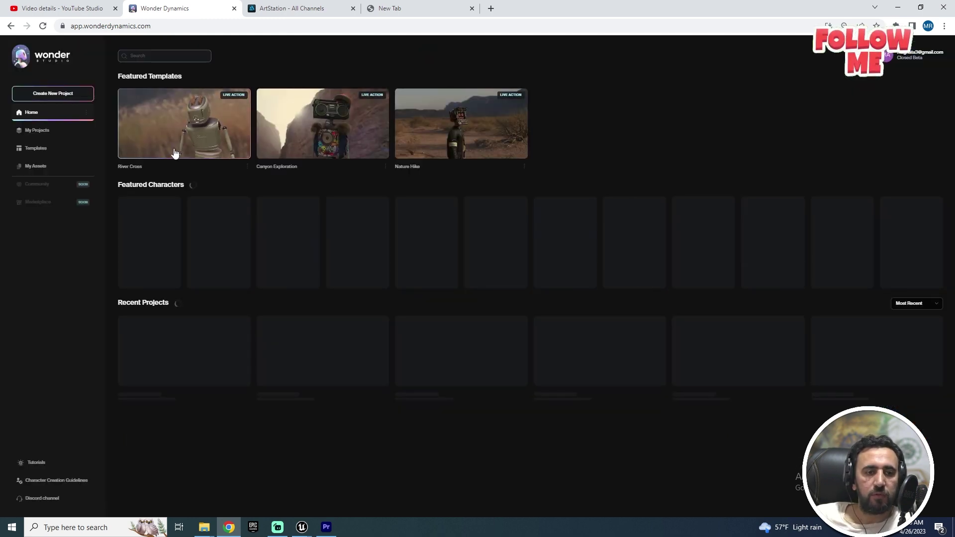
click(47, 130)
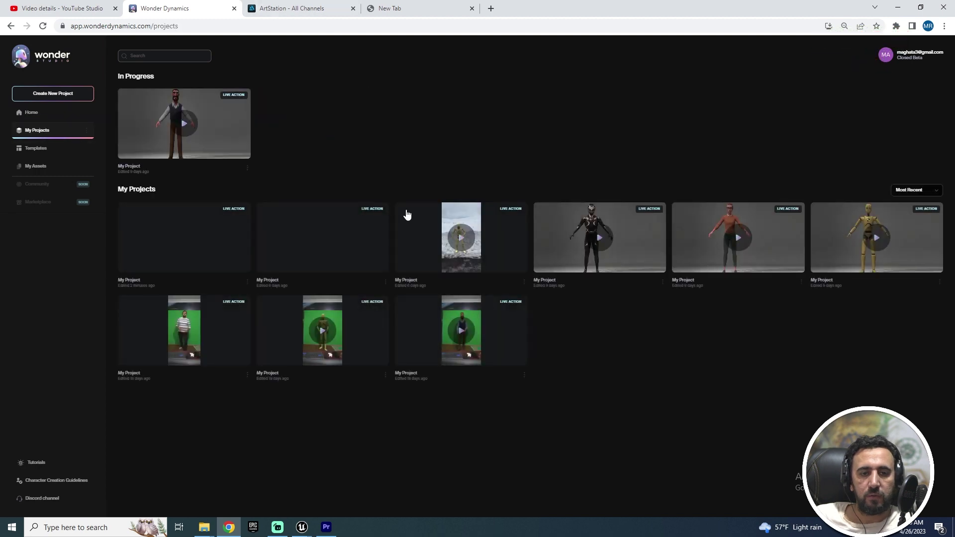
click(339, 347)
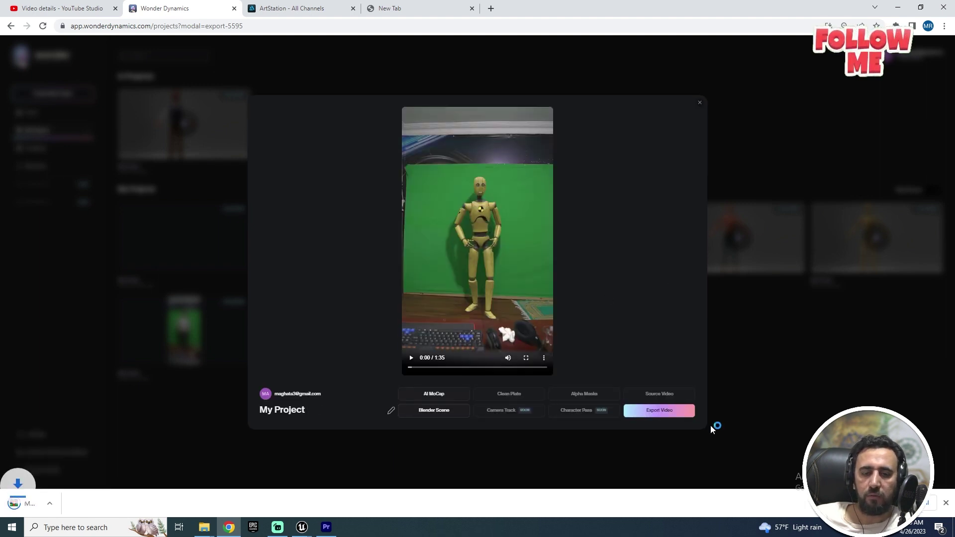
click(107, 504)
click(147, 472)
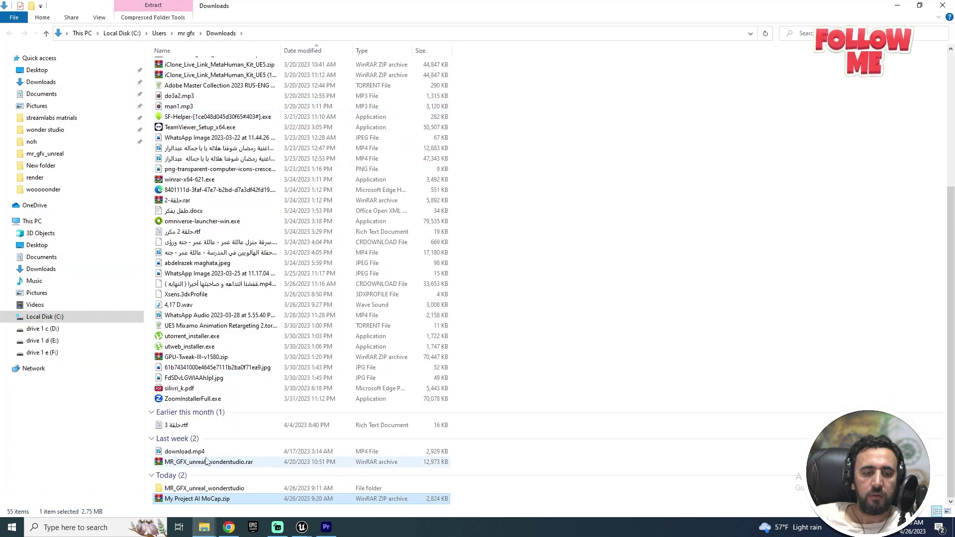
Extract My Project AI MoCap.zip into its own folder in Downloads.
right_click(218, 499)
click(256, 310)
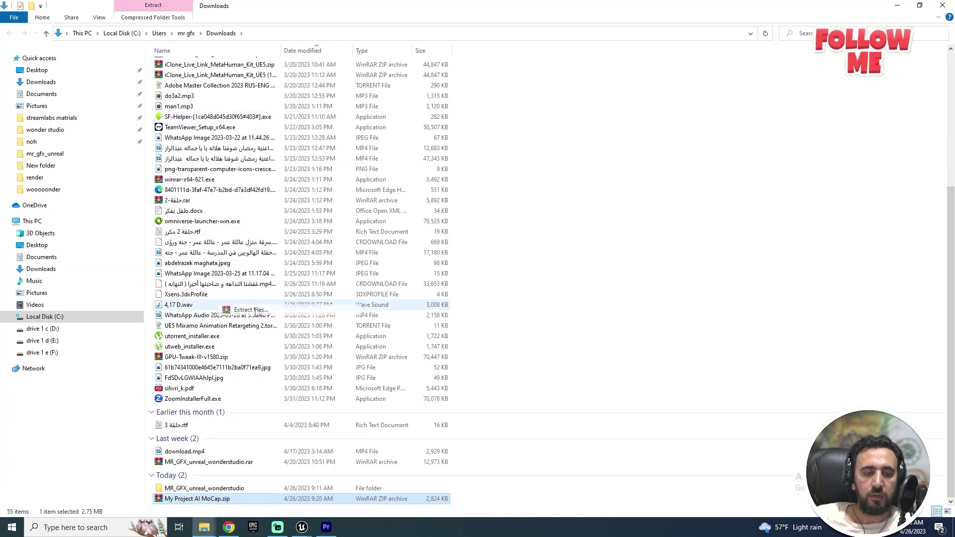
key(Escape)
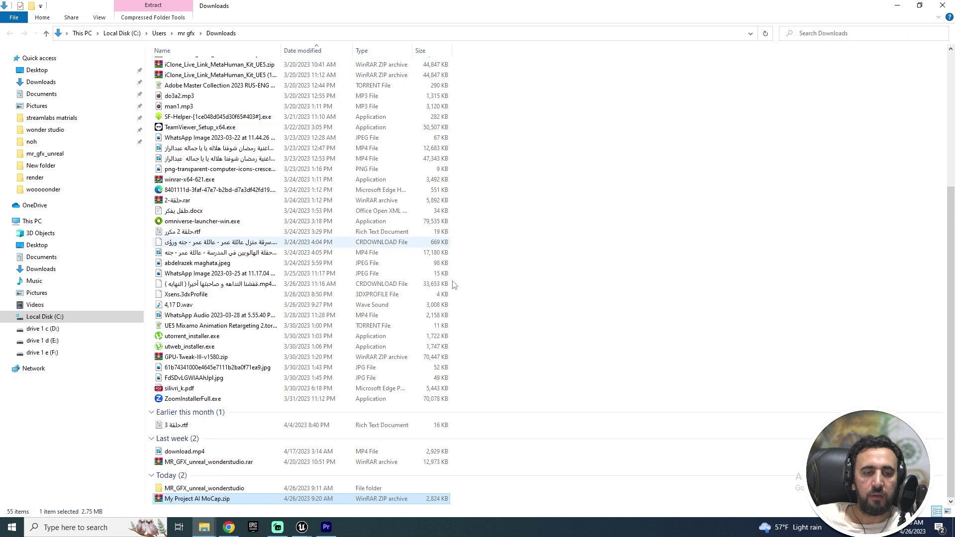
click(206, 501)
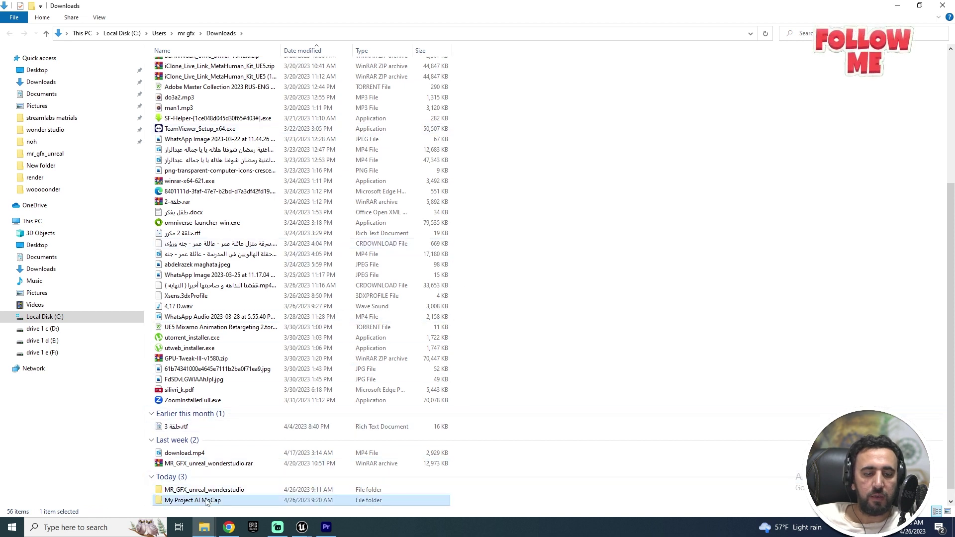
Rename the FBX file in the extracted My Project AI MoCap folder's cut_0 subfolder as talk1.
double_click(206, 500)
double_click(169, 68)
click(182, 68)
key(F2)
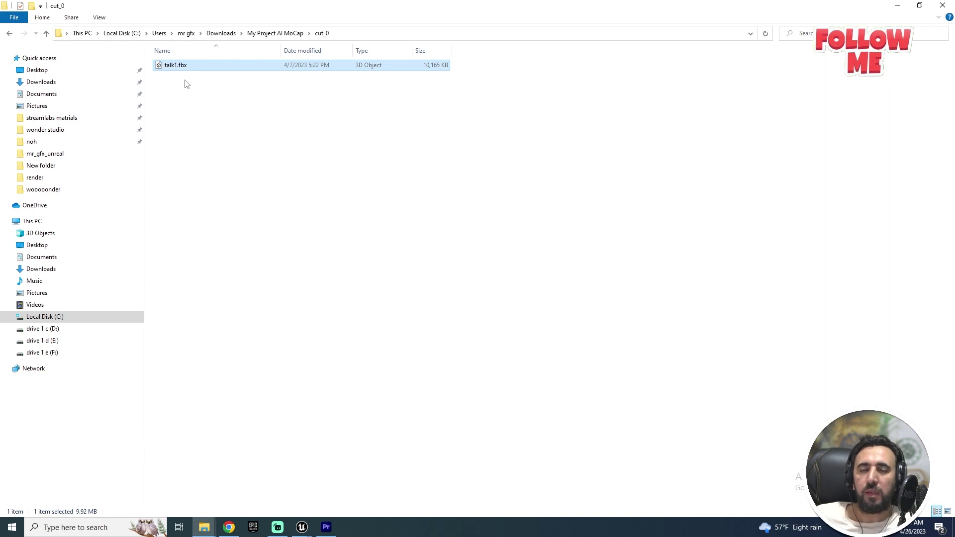
Return to the Unreal editor and create a folder named animation under Content, opening it for the import.
drag(166, 68, 445, 305)
key(alt+Tab)
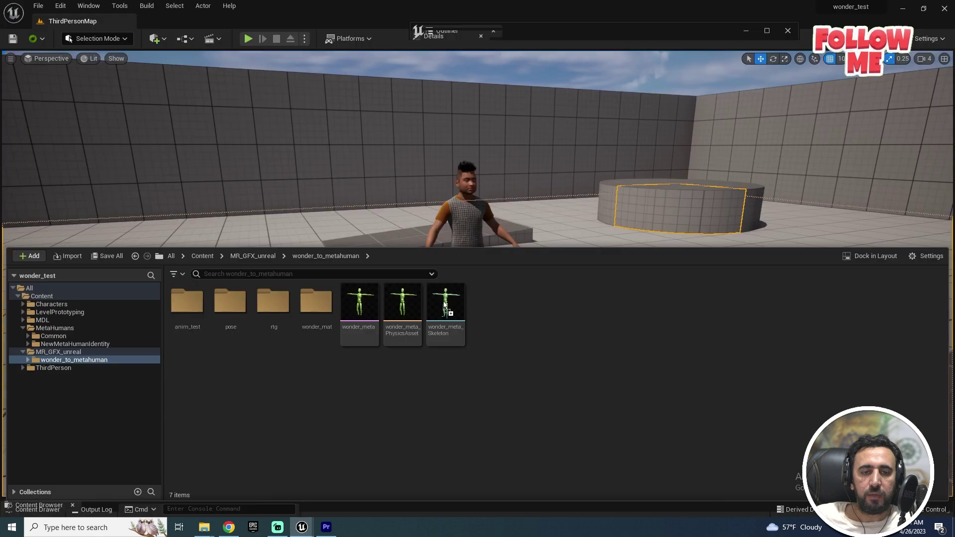
click(43, 296)
right_click(444, 374)
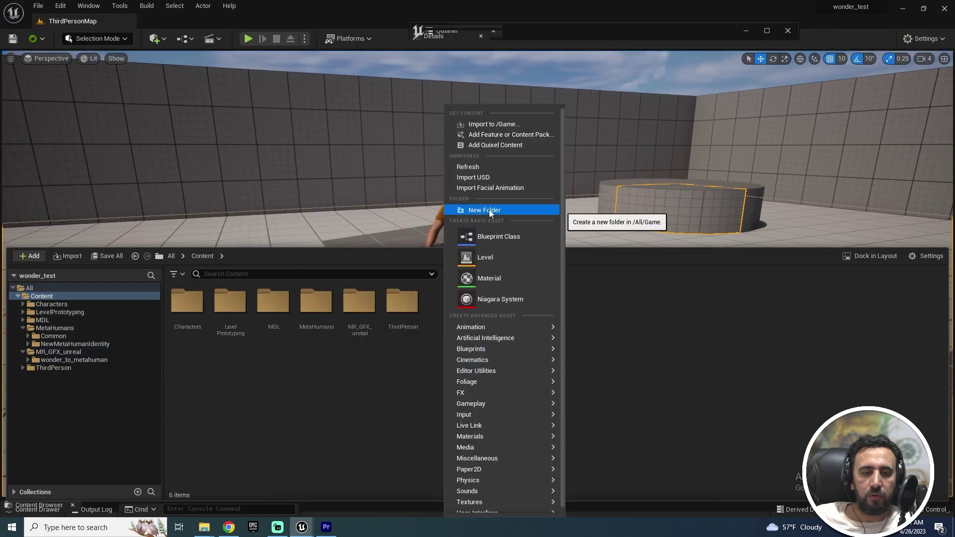
click(488, 210)
text(an)
key(Return)
key(Return)
Import talk1.fbx into the animation folder using wonder_meta_Skeleton and preview the imported animation.
key(alt+Tab)
drag(175, 67, 421, 331)
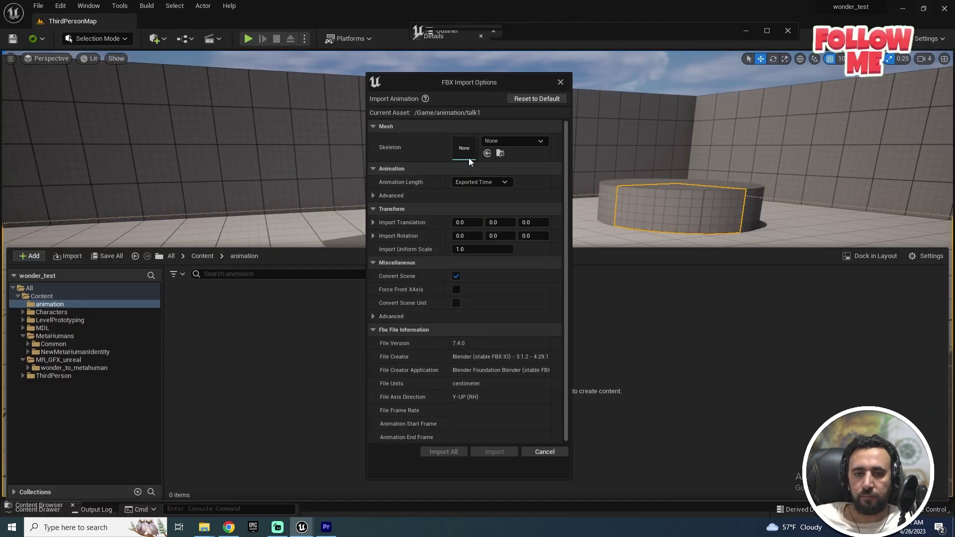
click(494, 143)
click(521, 324)
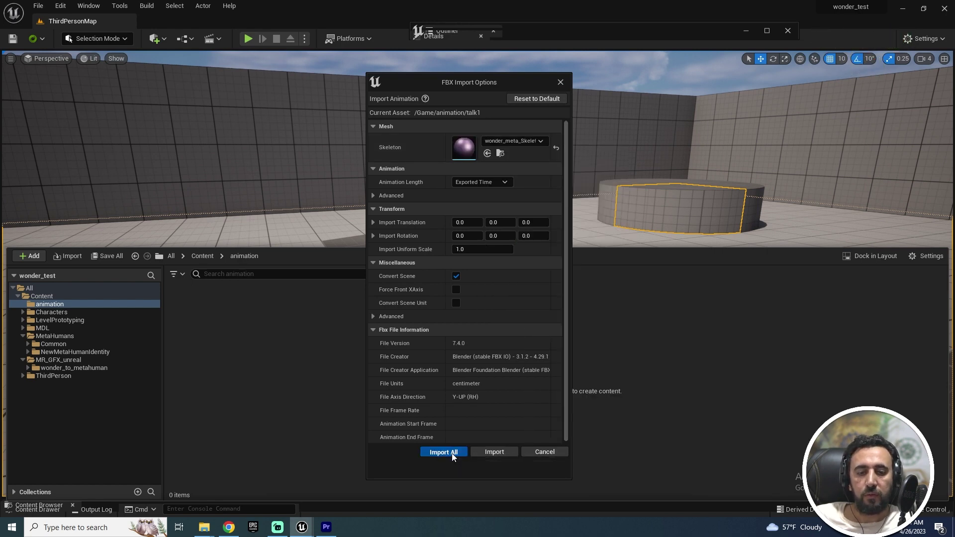
click(455, 454)
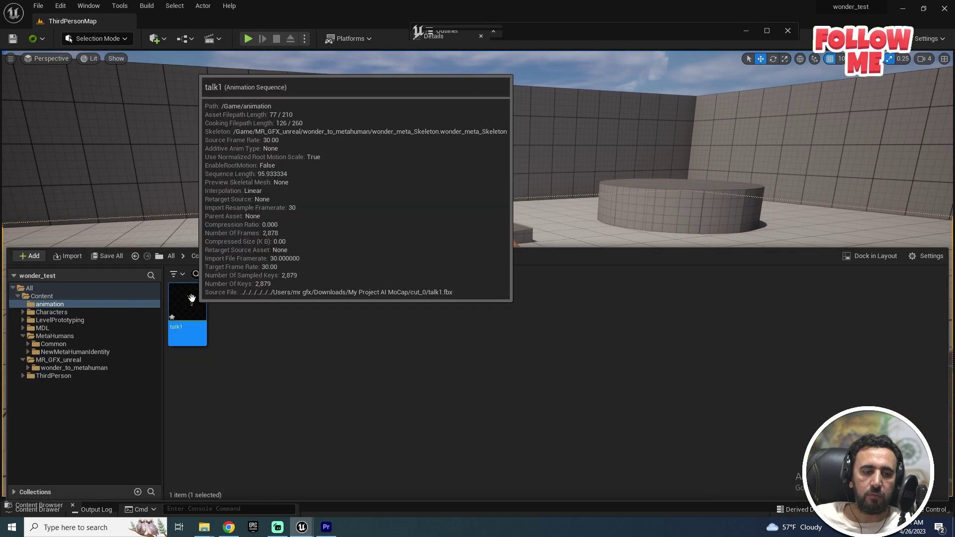
double_click(188, 311)
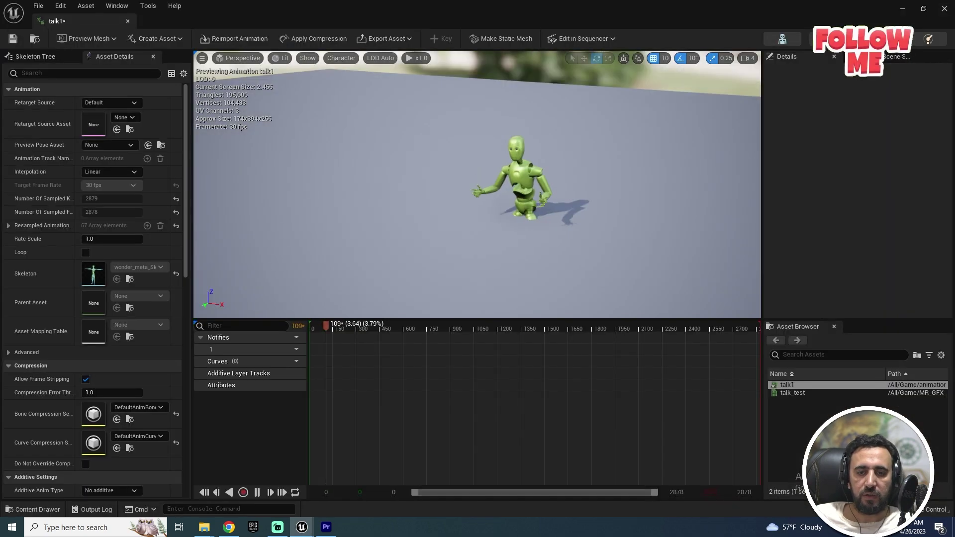
right_drag(532, 240, 647, 240)
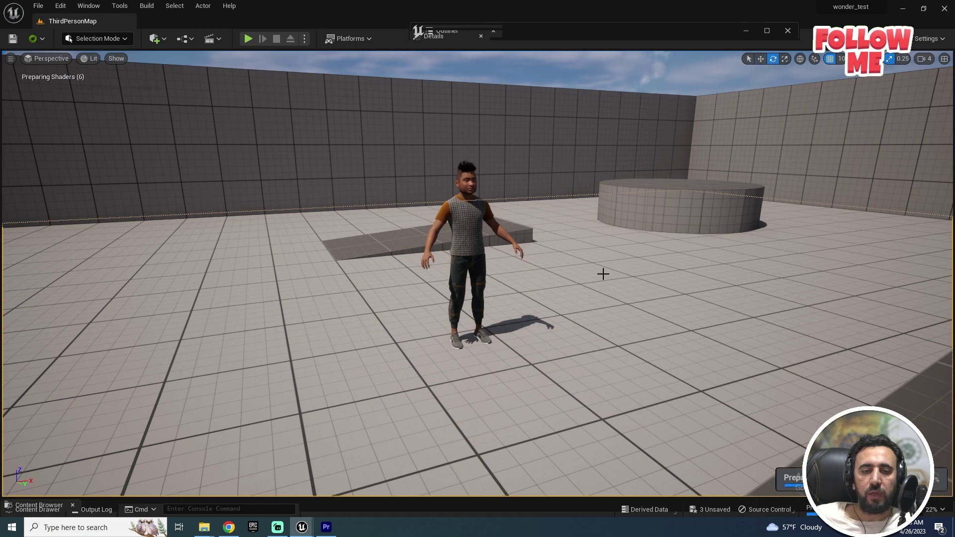
Set up Duplicate and Retarget for the talk1 animation with the rtg_wonder_to_metahuman retargeter and m_med_nrw_body_preview as target mesh.
key(ctrl+space)
right_click(187, 309)
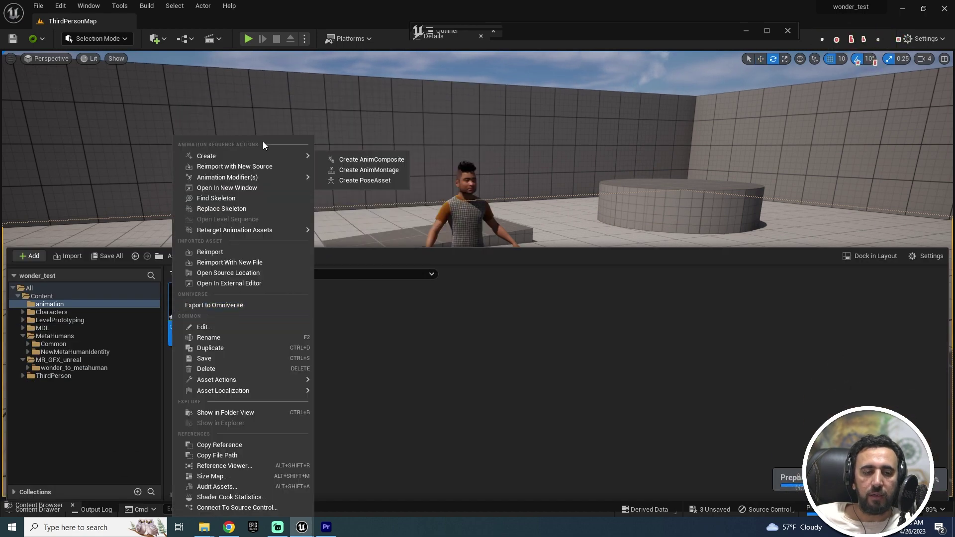
mouse_move(237, 229)
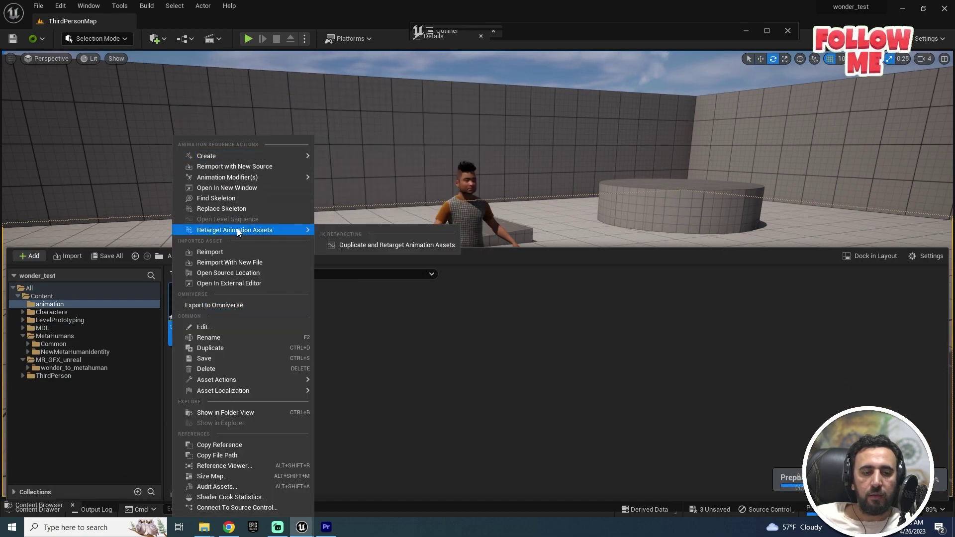
click(370, 246)
click(661, 193)
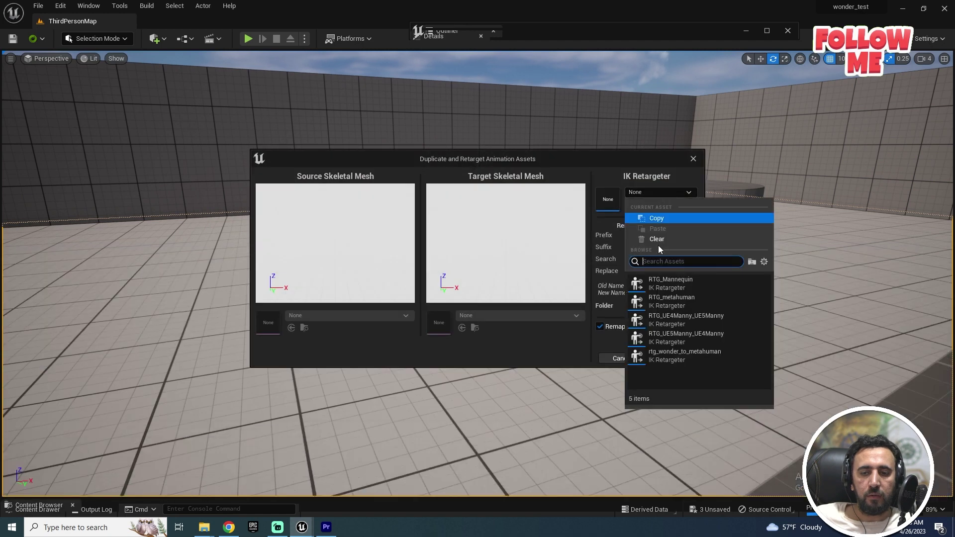
click(671, 353)
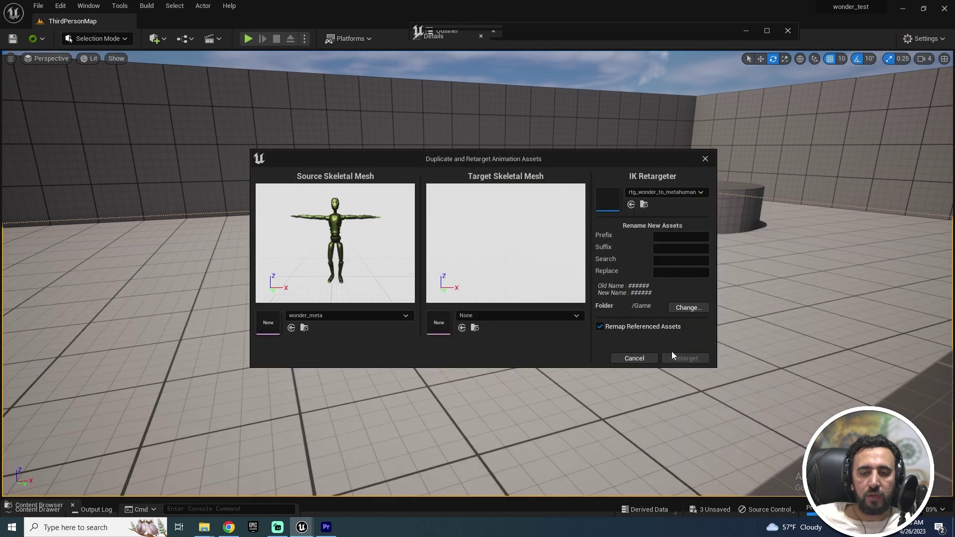
click(493, 321)
scroll(598, 199, down, 1)
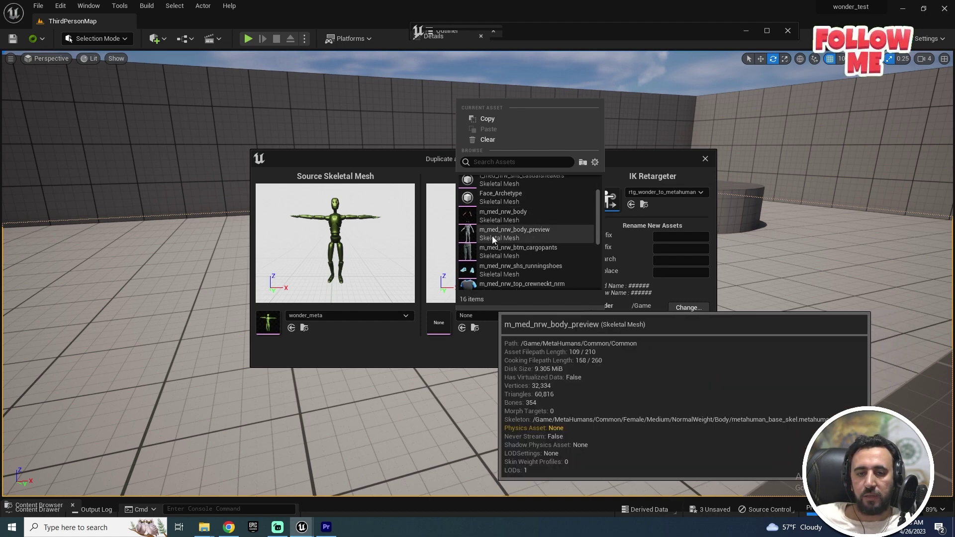
click(493, 237)
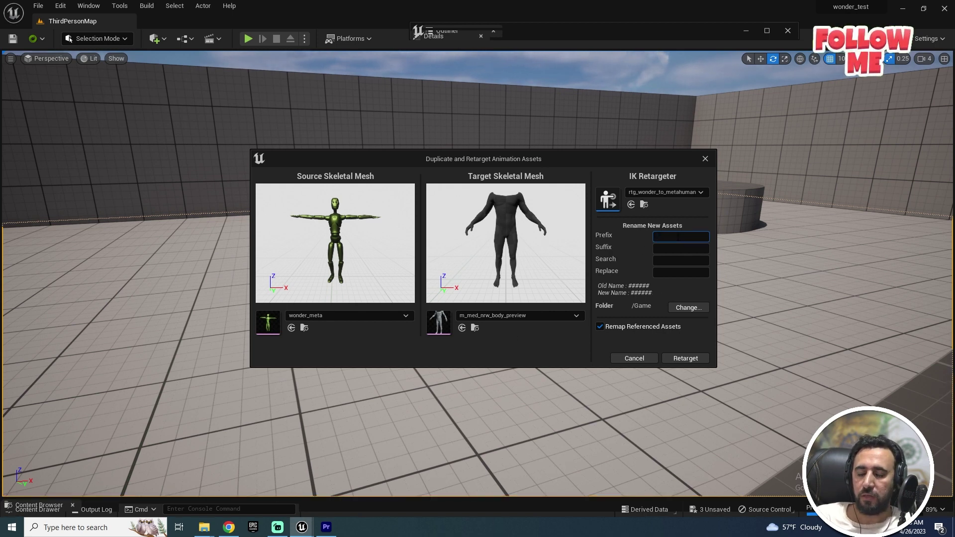
Set the new asset prefix to animation_rtg and the output folder to animation, and run the retarget.
text(mation_test)
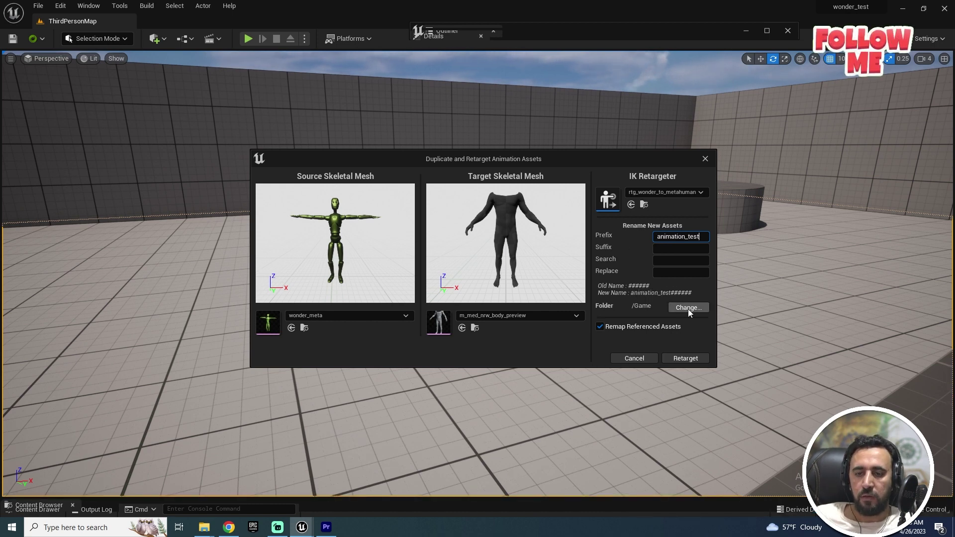
click(689, 307)
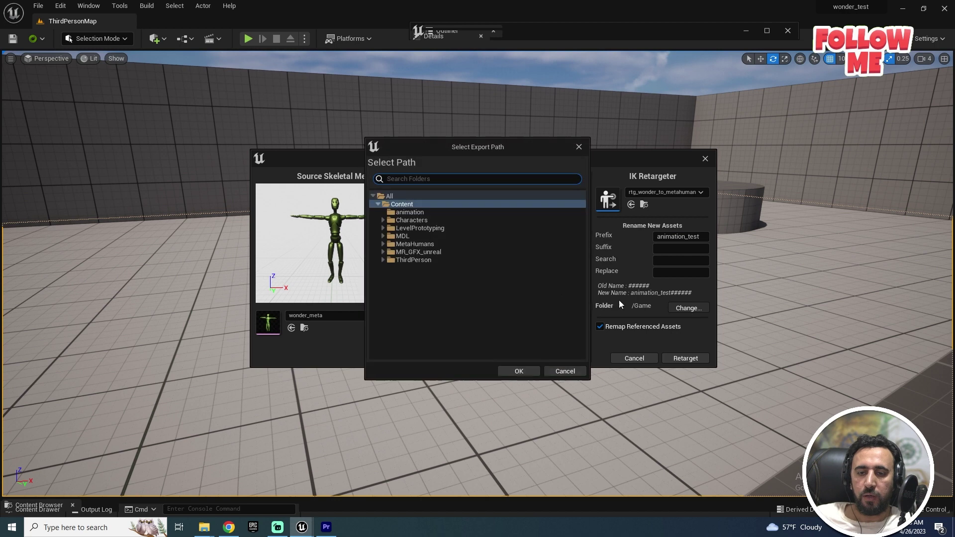
click(410, 212)
click(519, 371)
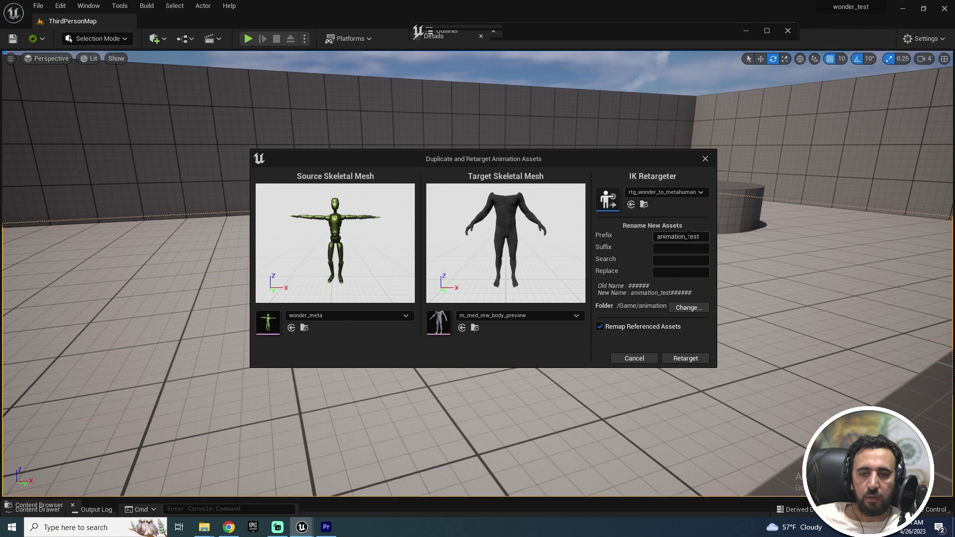
text(rtg)
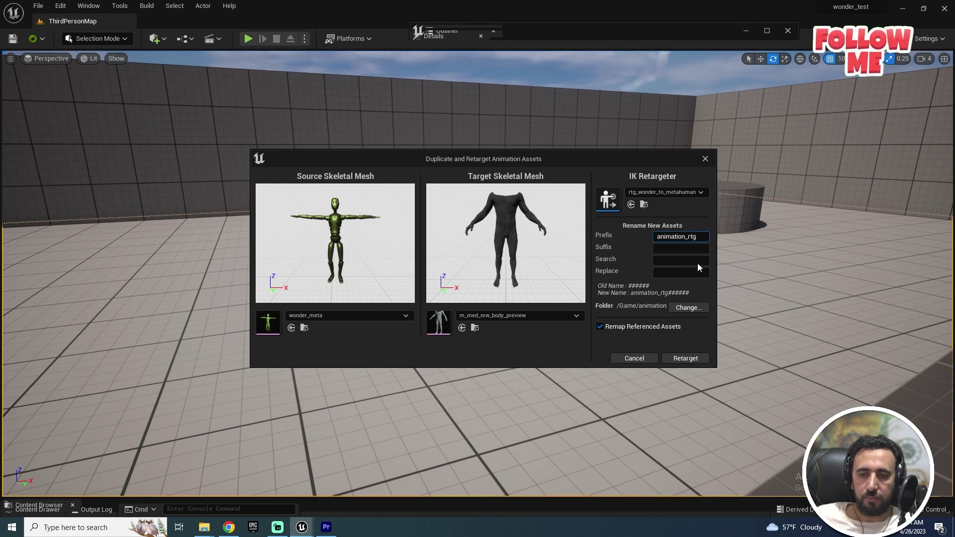
click(685, 359)
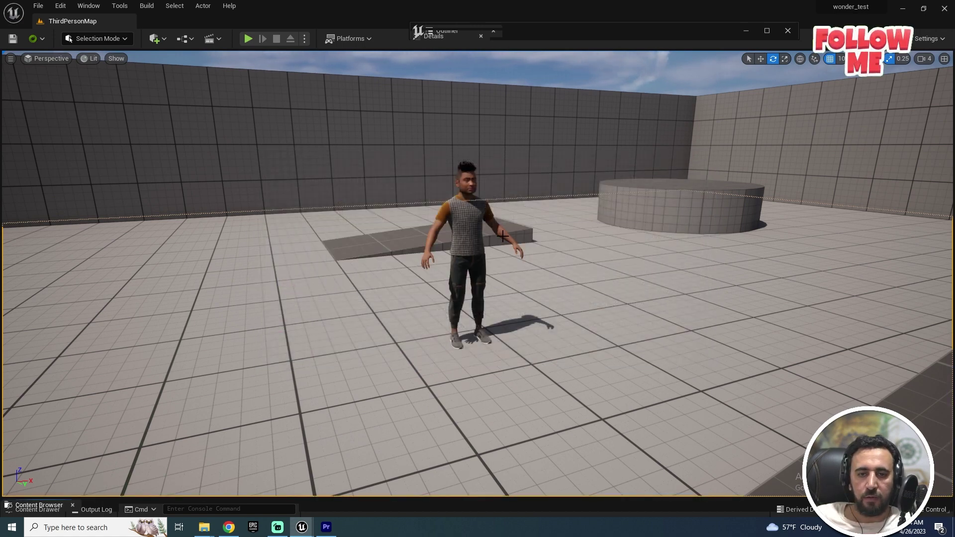
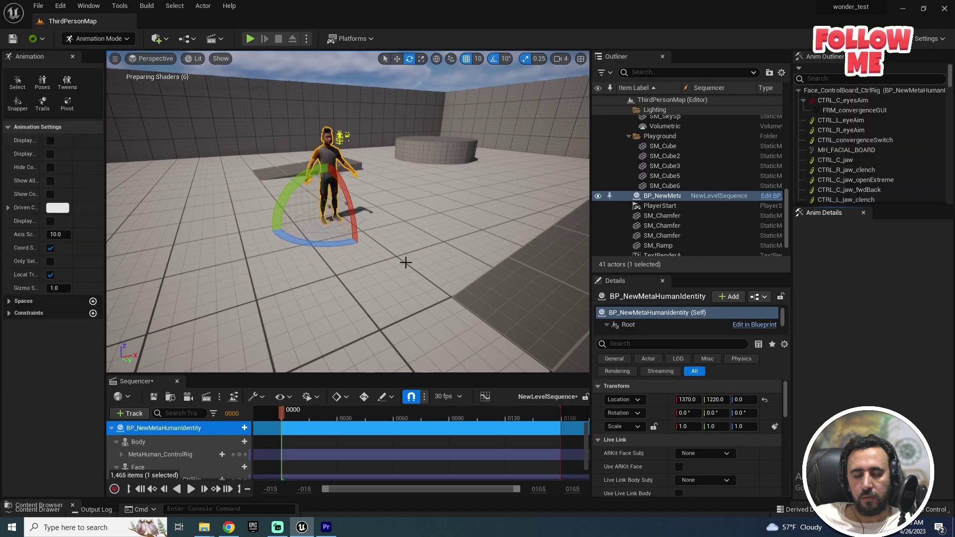
Enlarge the viewport and sequencer areas and close the Animation panel.
drag(587, 254, 717, 254)
drag(474, 373, 474, 311)
click(73, 58)
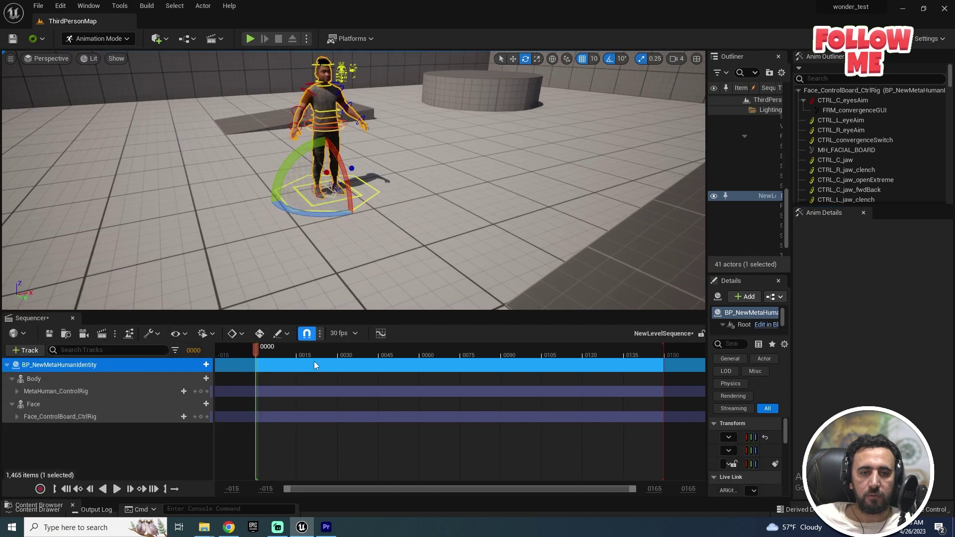
Delete the MetaHuman_ControlRig and Face_ControlBoard_CtrlRig tracks from BP_NewMetaHumanIdentity in the level sequence.
click(204, 179)
click(55, 392)
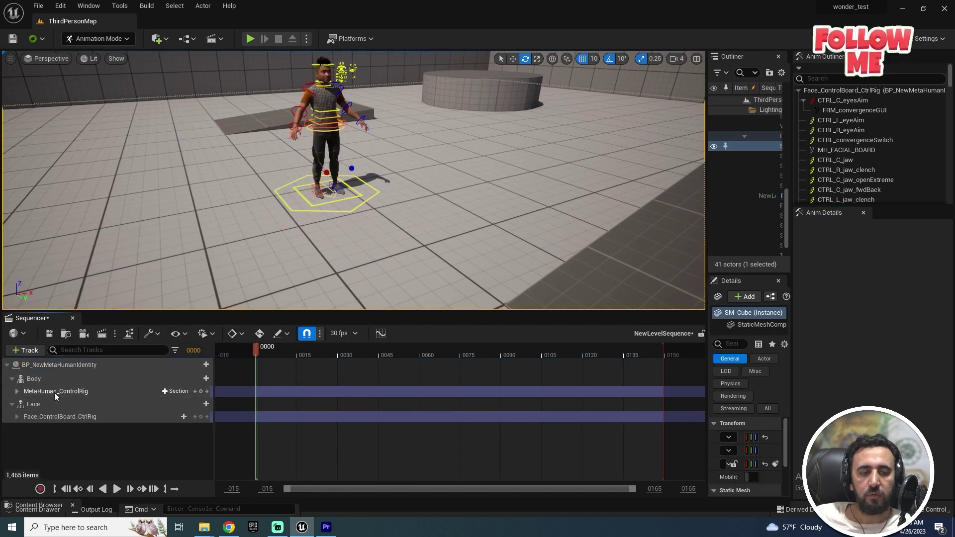
key(Delete)
click(46, 406)
key(Delete)
click(378, 199)
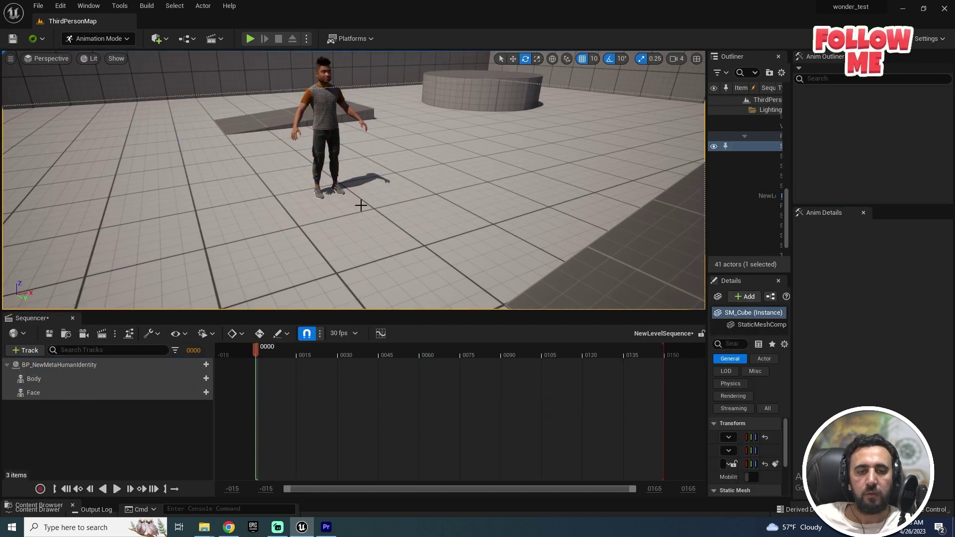
click(199, 379)
mouse_move(303, 127)
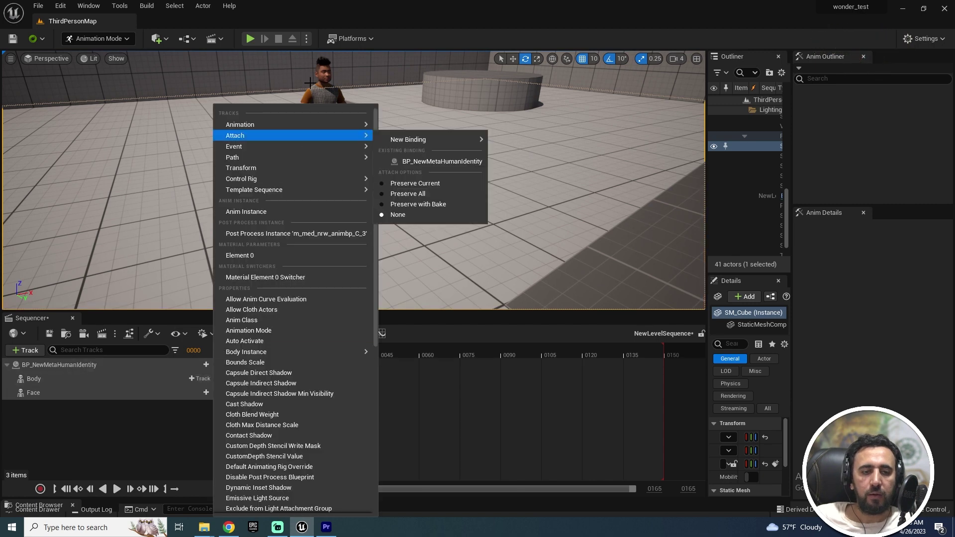
click(209, 85)
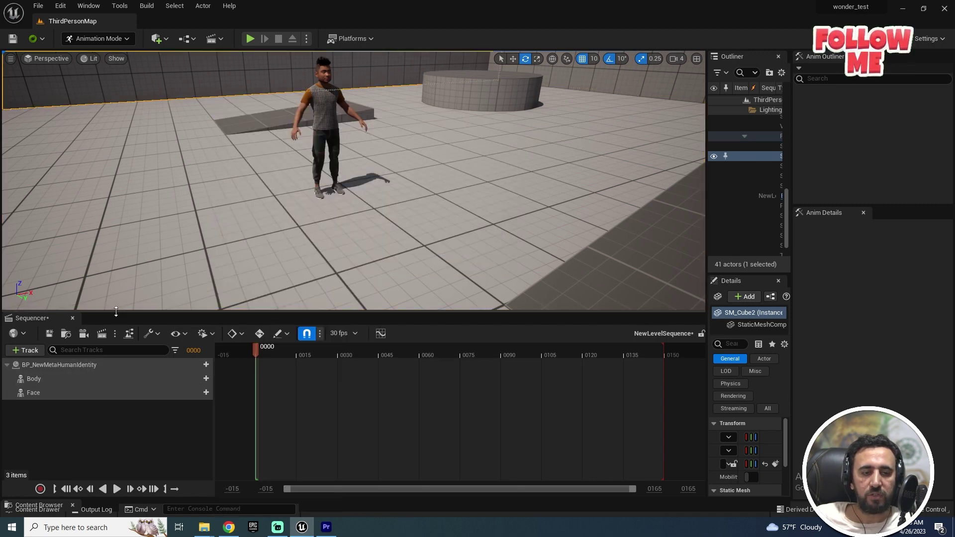
Copy the name of the retargeted talk1 animation from the animation folder without renaming the asset.
key(ctrl+space)
click(187, 310)
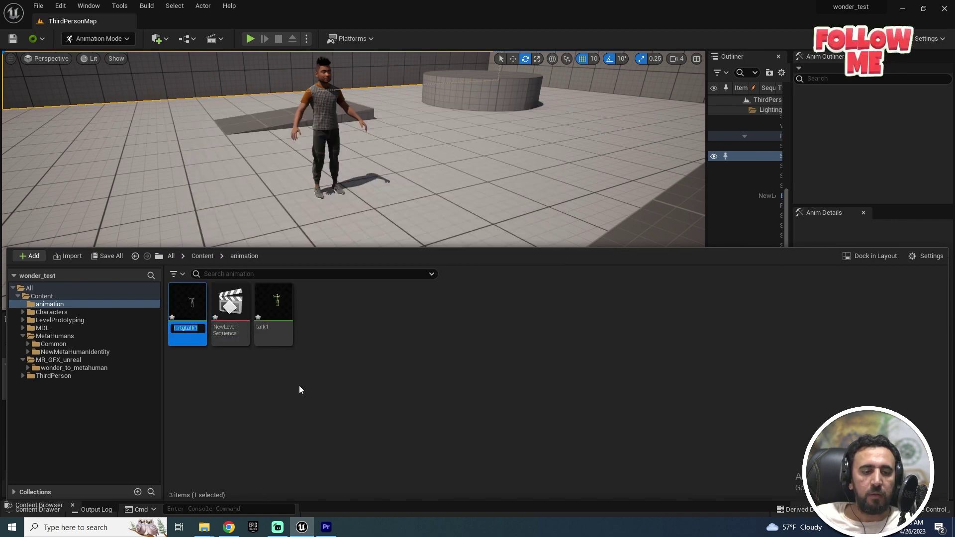
click(300, 387)
click(193, 330)
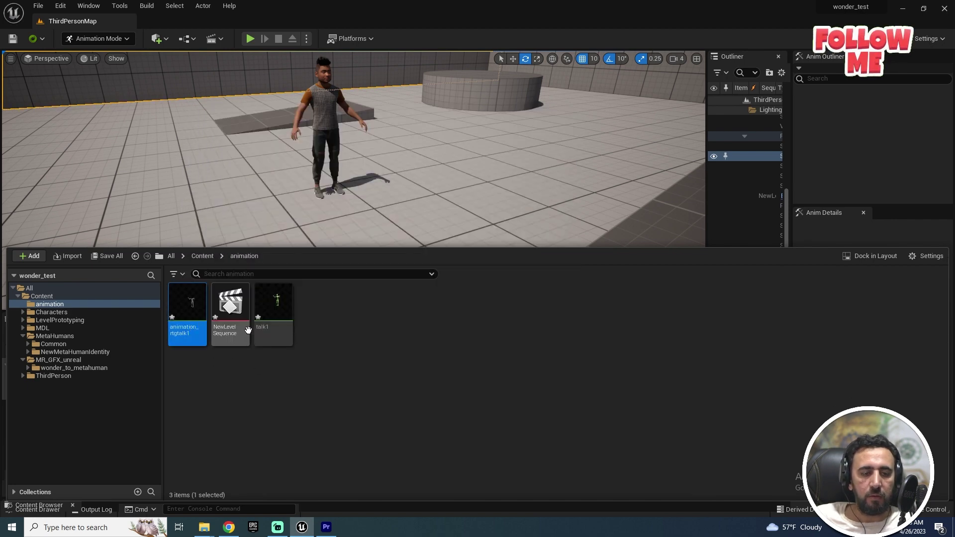
double_click(246, 326)
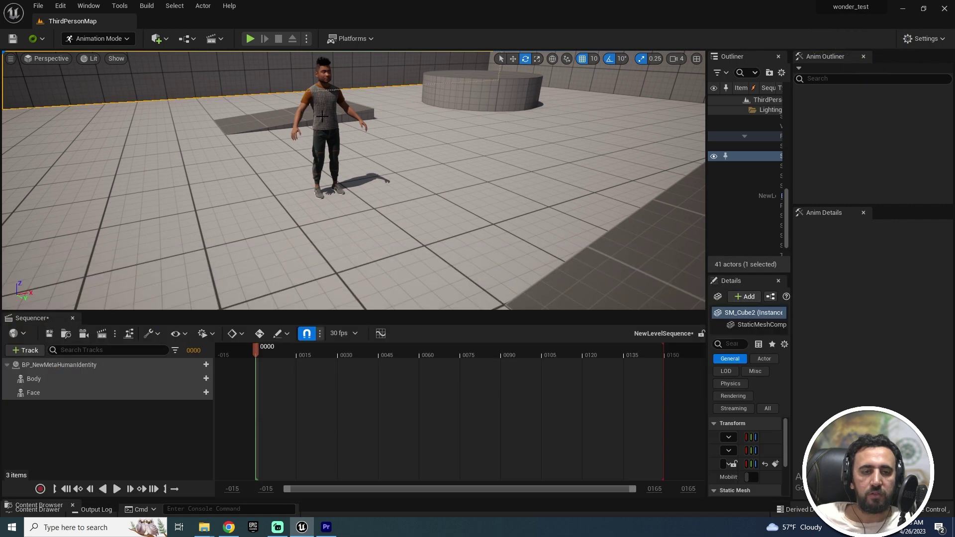
Add animation_rtgtalk1 as an animation track on the MetaHuman's Body and play the sequence.
click(198, 378)
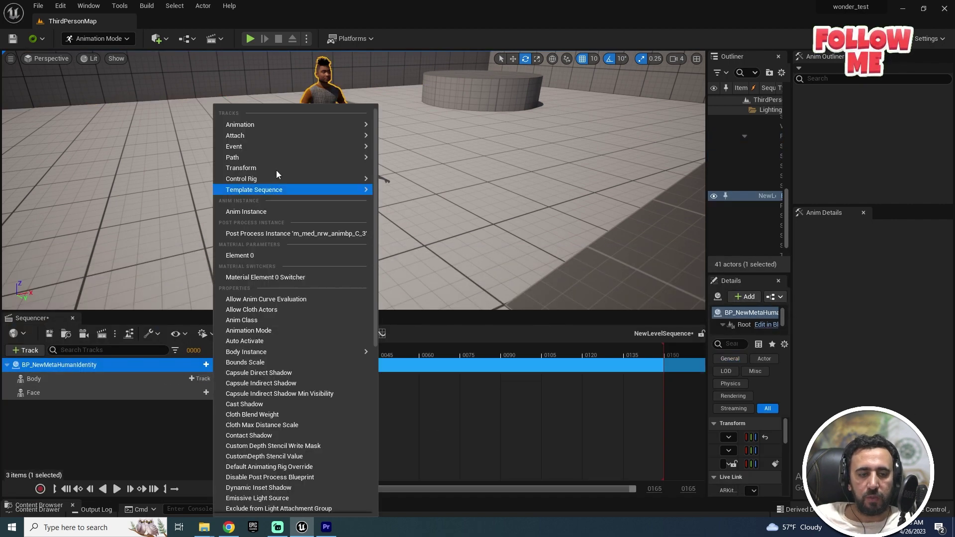
mouse_move(276, 124)
text(animation_rtgtalk1)
click(428, 149)
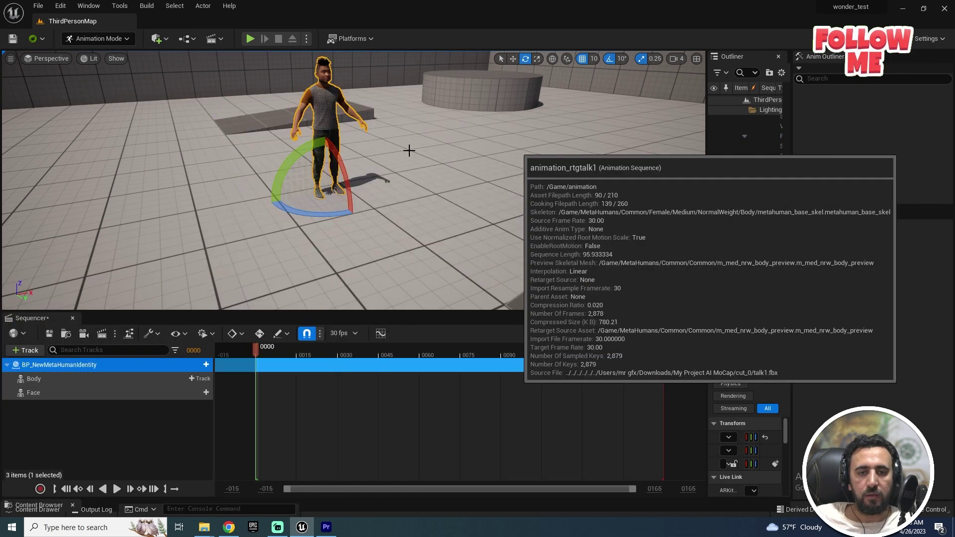
key(space)
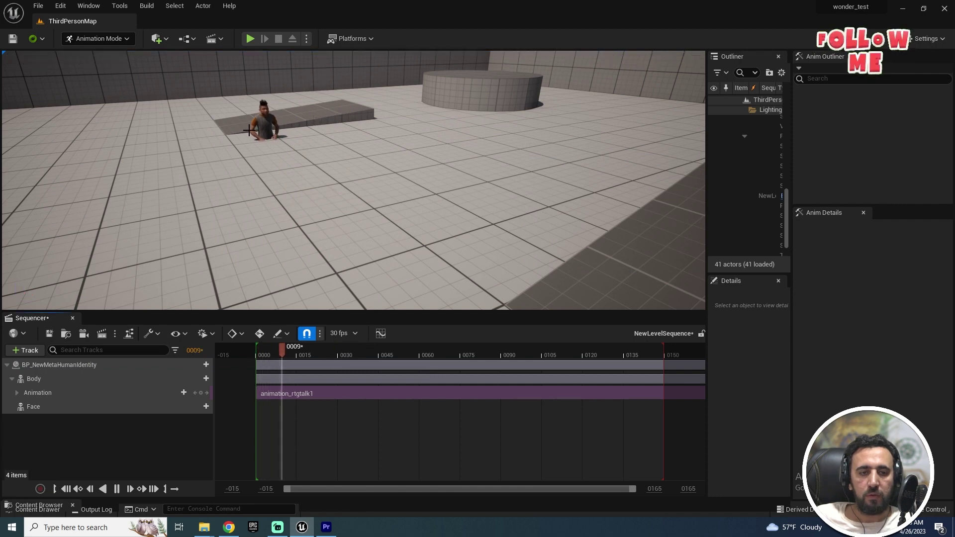
Raise the sunken MetaHuman so its feet stand on the floor, and check the placement up close during playback.
click(266, 122)
drag(326, 157, 323, 94)
mouse_move(348, 141)
right_down()
mouse_move(303, 130)
mouse_move(279, 144)
mouse_move(349, 144)
right_up()
right_drag(402, 285, 402, 285)
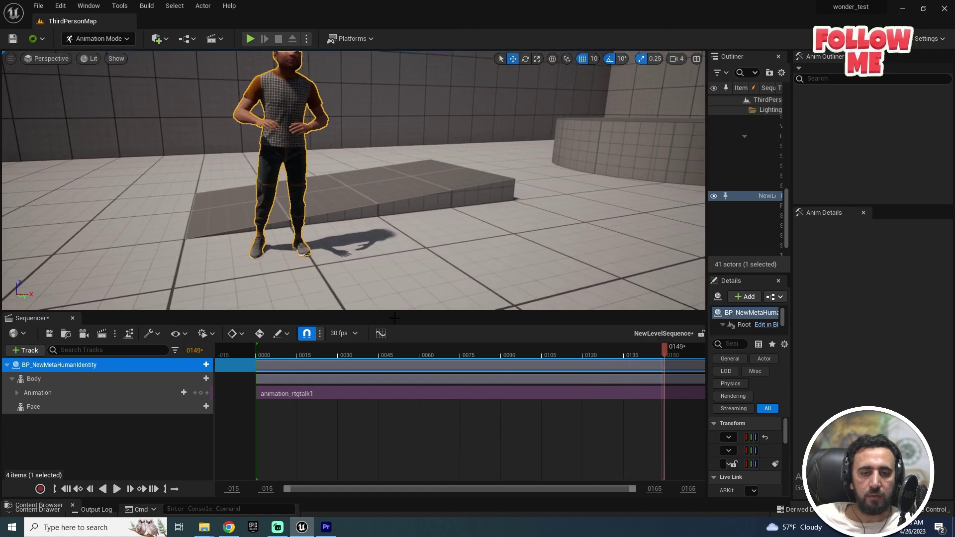
key(space)
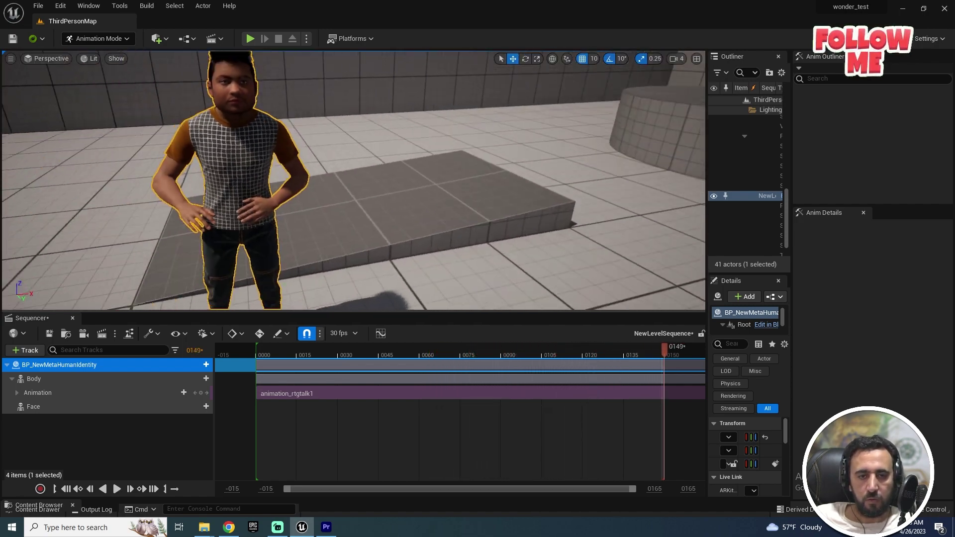
Set the sequencer's view range end to 2000 and extend the playback end to about frame 2700, near the animation's end.
right_drag(318, 199, 428, 199)
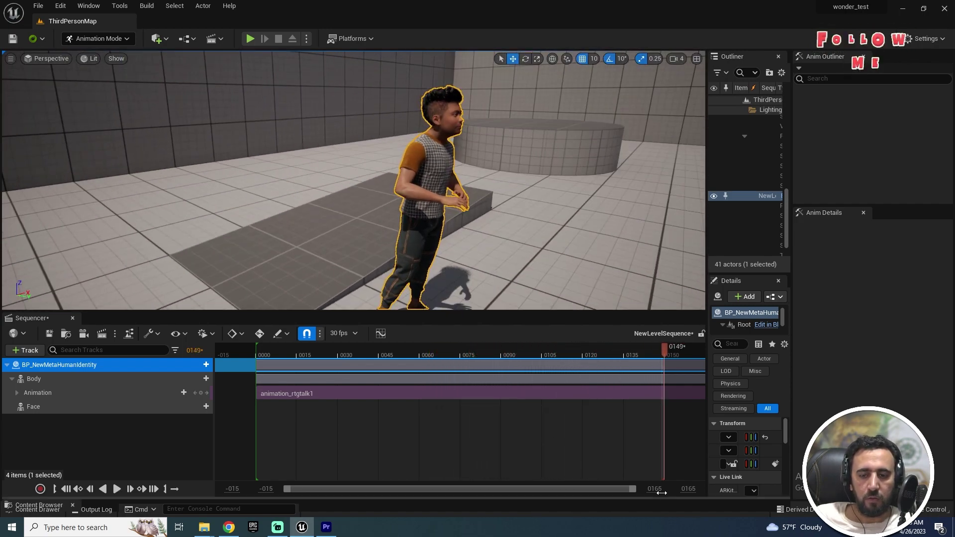
text(2)
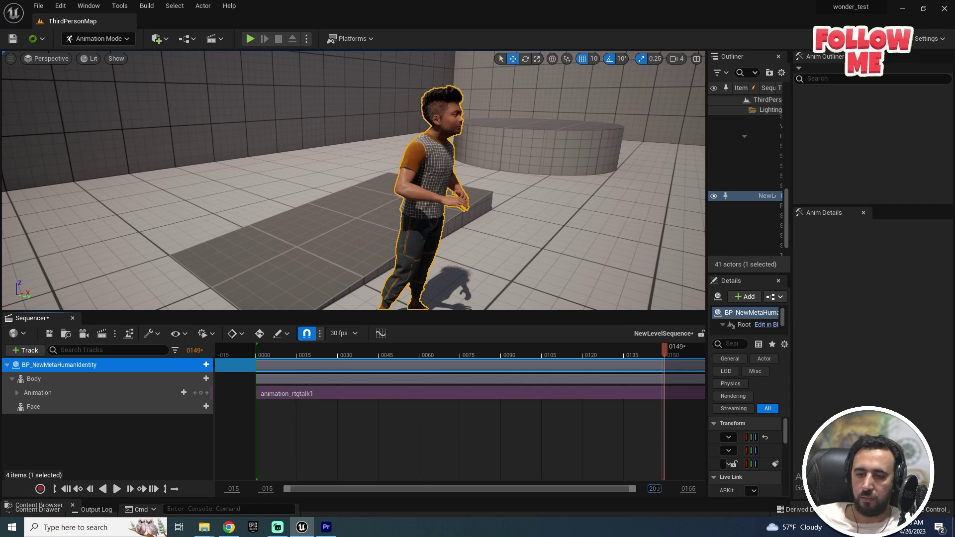
text(000)
key(Return)
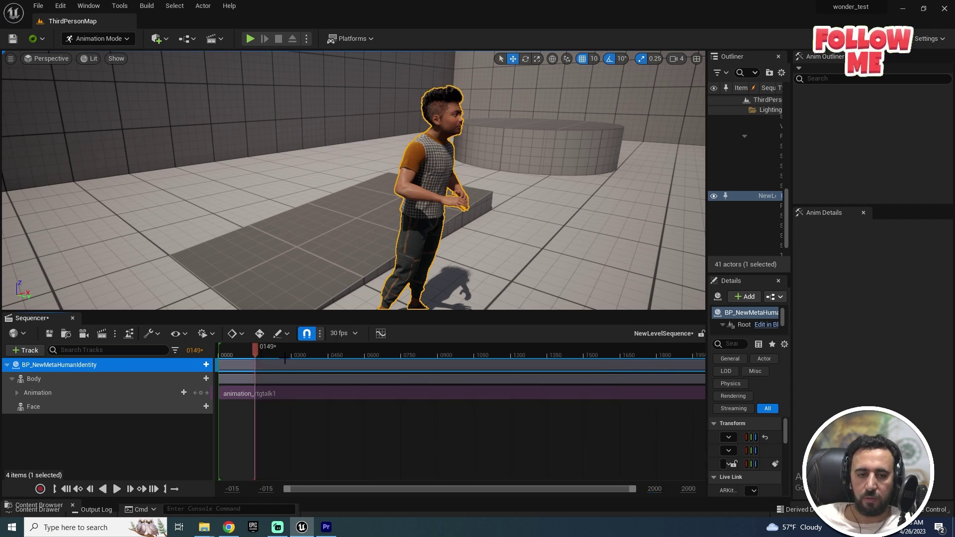
mouse_move(254, 349)
mouse_down()
mouse_move(631, 350)
mouse_move(424, 349)
mouse_move(515, 350)
mouse_up()
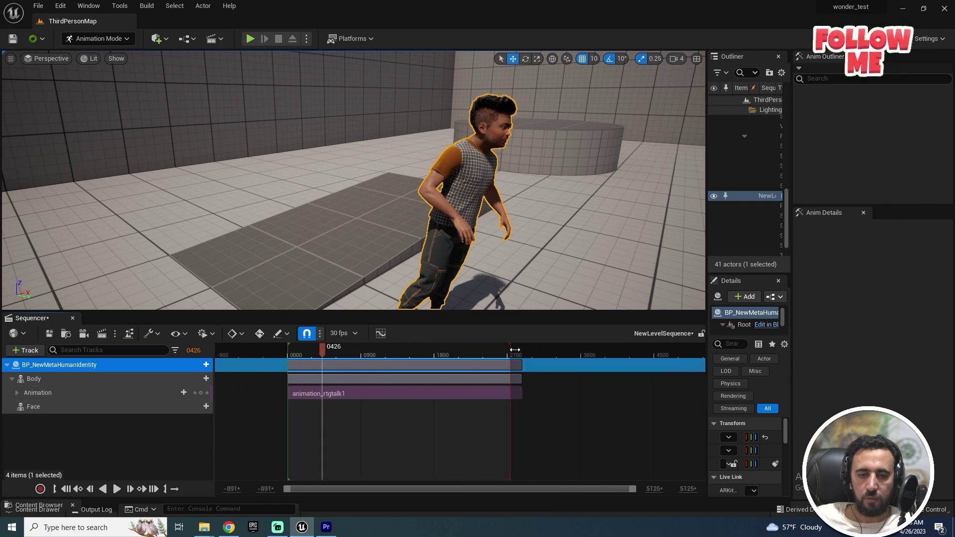
Play the extended sequence and examine the MetaHuman's body motion from different sides.
key(space)
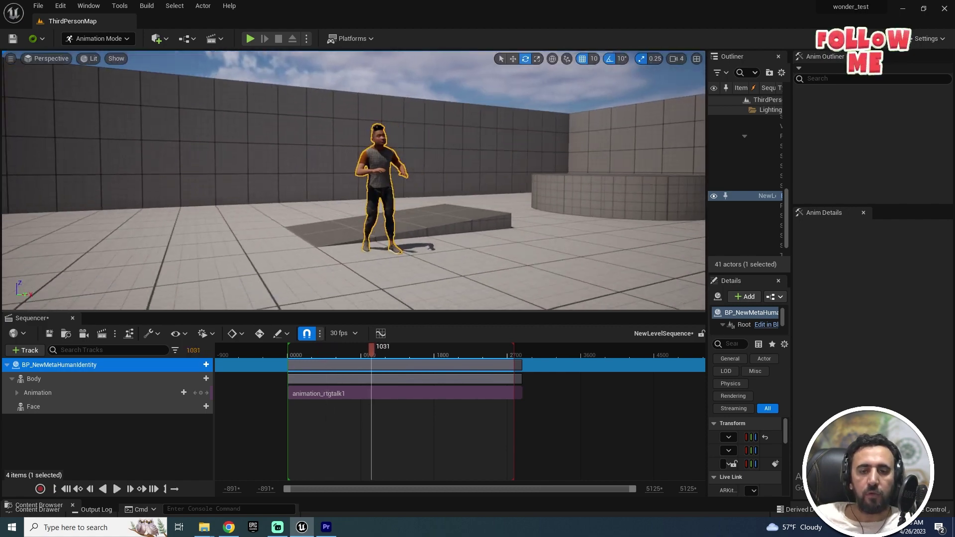
right_drag(378, 179, 528, 169)
scroll(416, 242, up, 3)
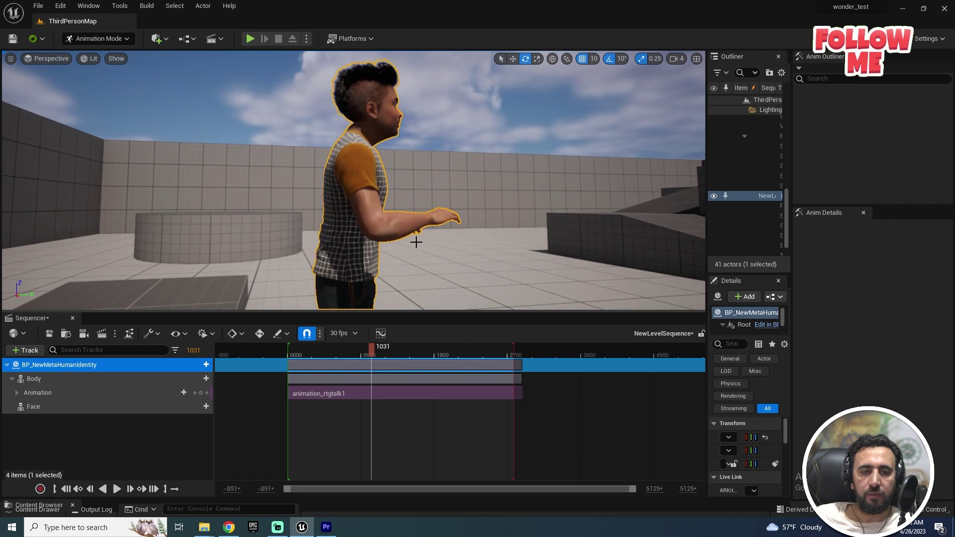
click(487, 205)
Open the rtg_wonder_to_metahuman retargeter from the rtg folder of wonder_to_metahuman and view its preview characters.
key(ctrl+space)
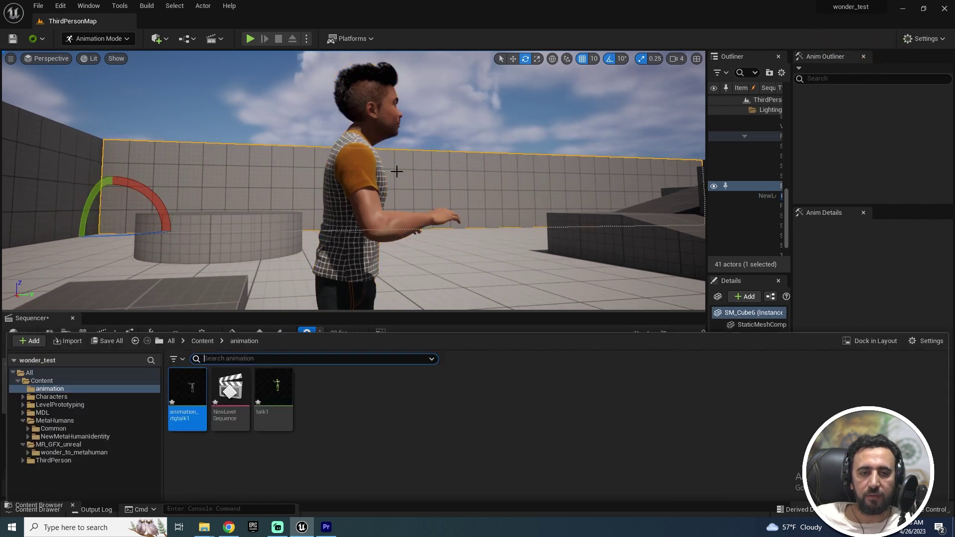
double_click(49, 368)
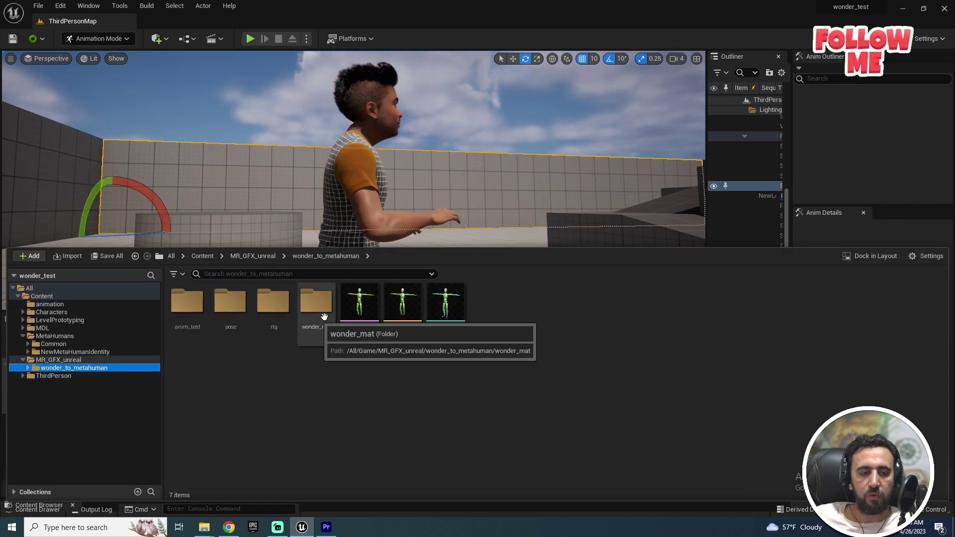
double_click(261, 316)
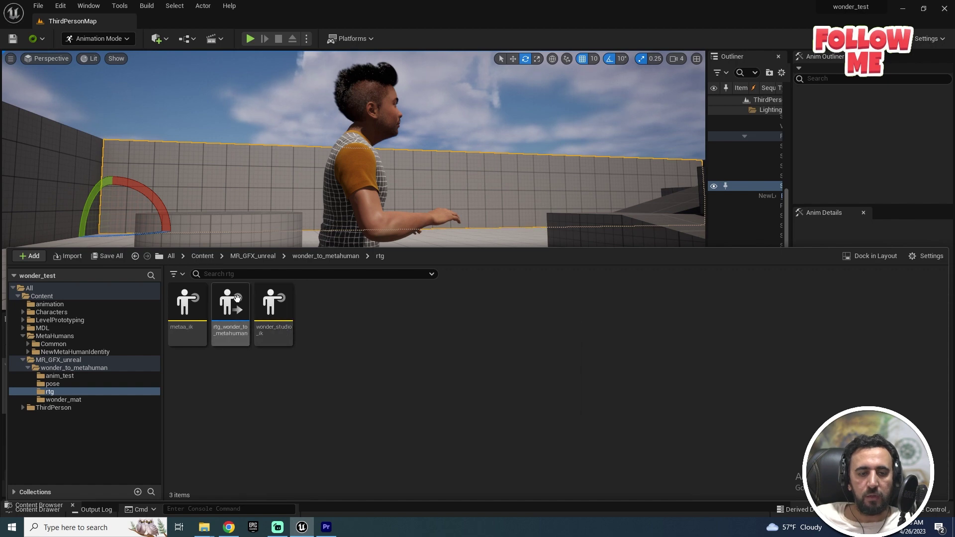
double_click(237, 315)
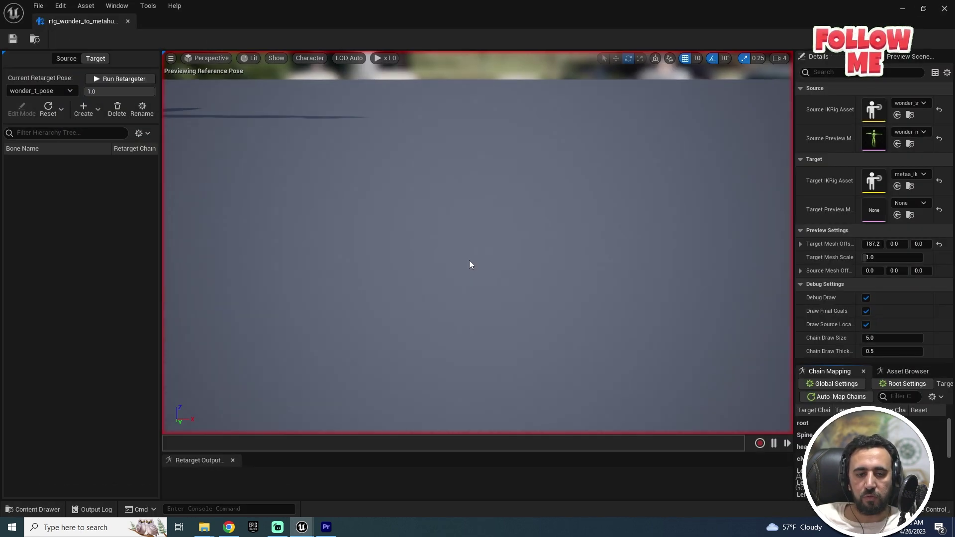
right_drag(559, 198, 468, 239)
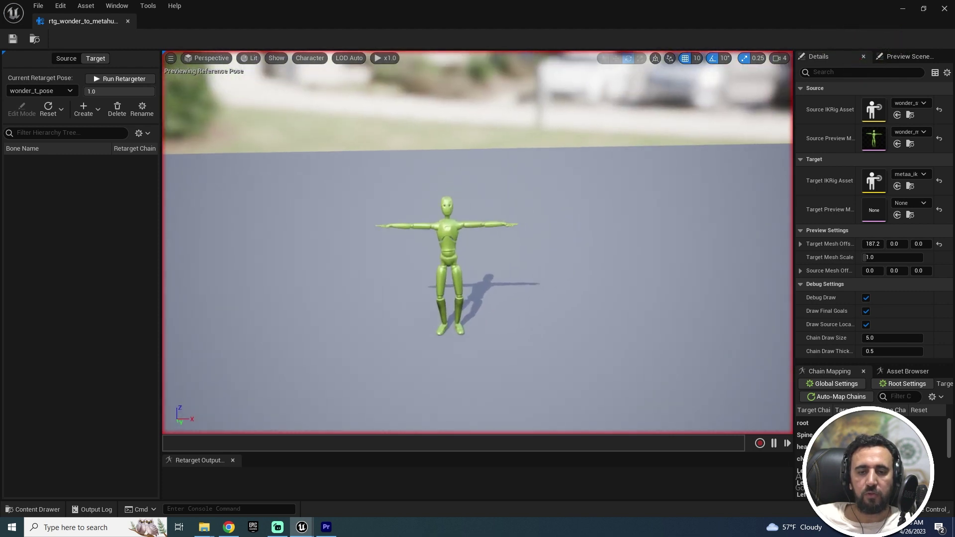
right_drag(587, 194, 611, 219)
Widen the retargeter's details area and look through the available choices for the Target IKRig Asset.
click(874, 180)
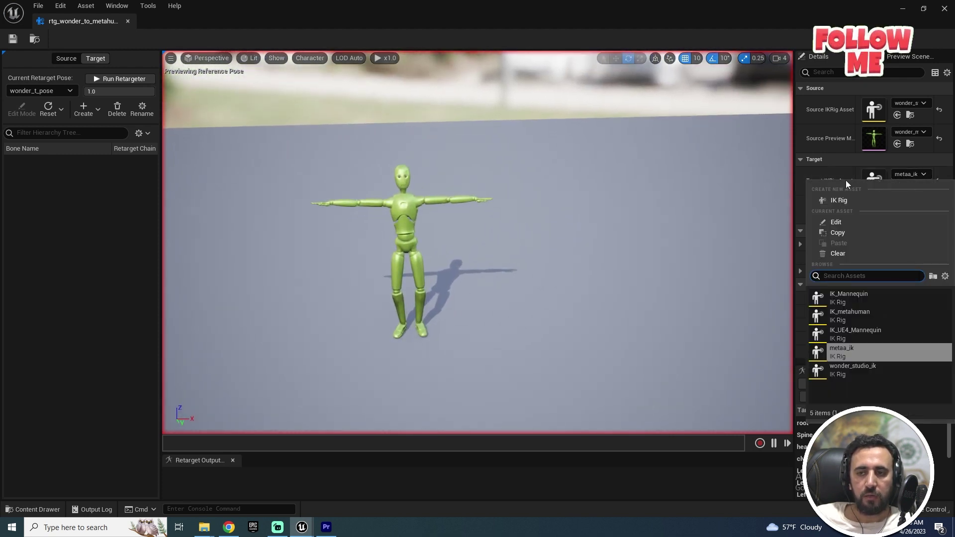
drag(794, 194, 691, 192)
click(864, 174)
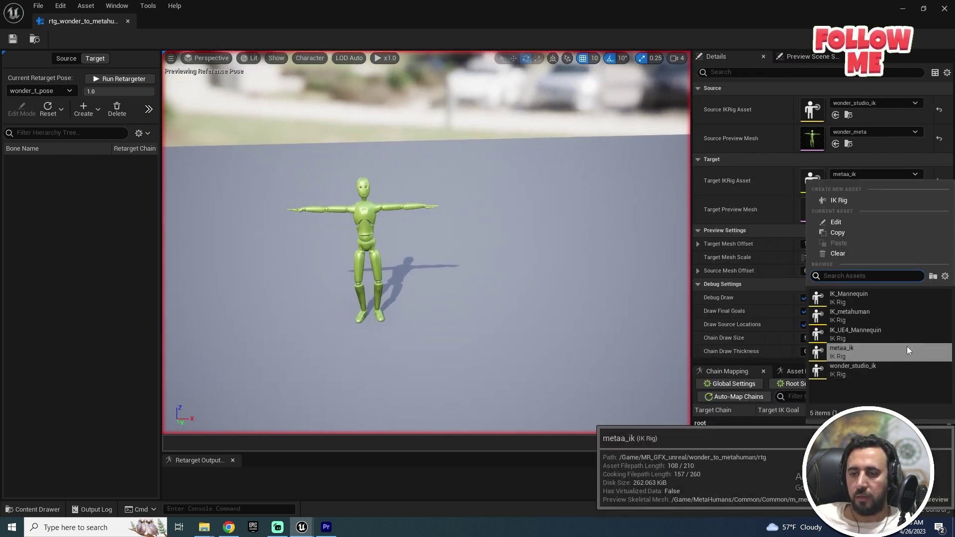
click(515, 269)
Open the metaa_ik rig from the rtg folder and set its preview skeletal mesh to m_med_nrw_body_preview.
key(ctrl+space)
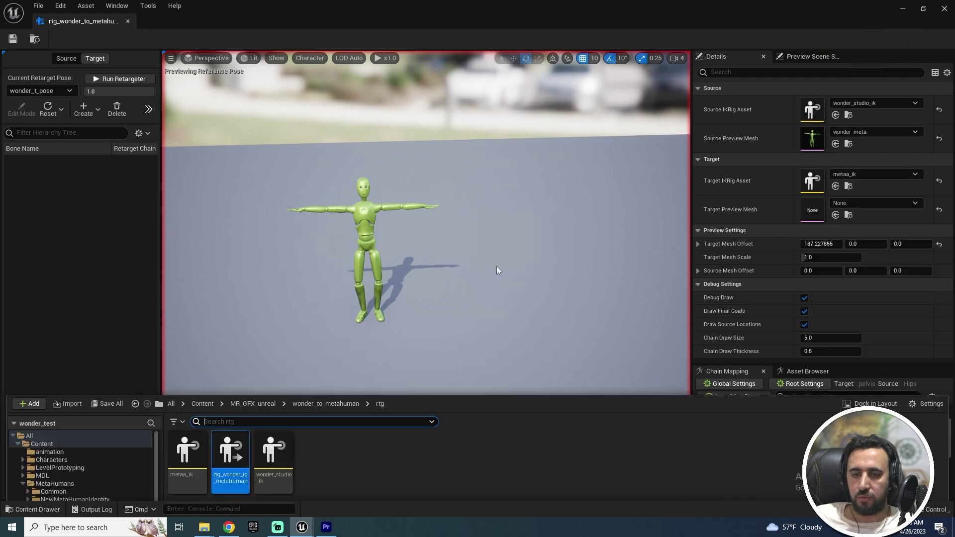
click(189, 386)
double_click(188, 383)
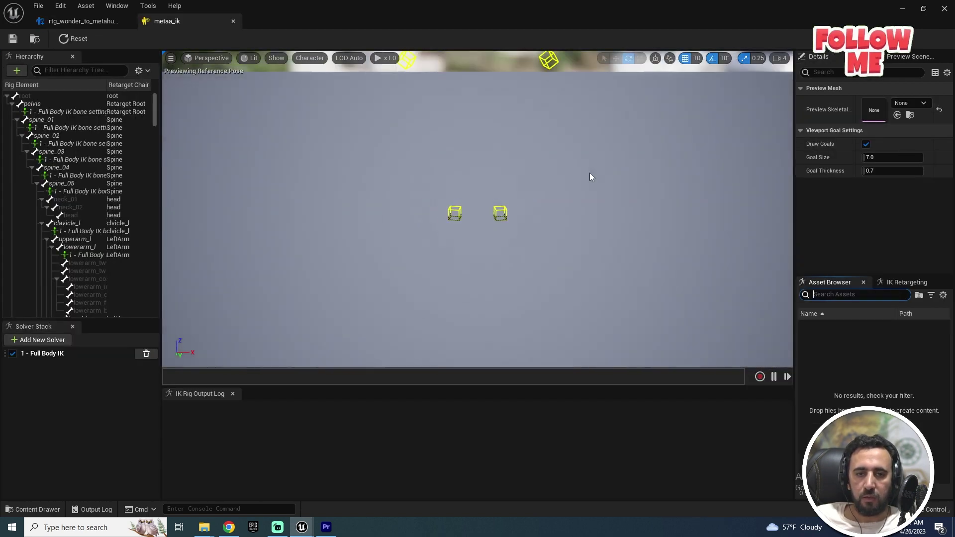
click(910, 103)
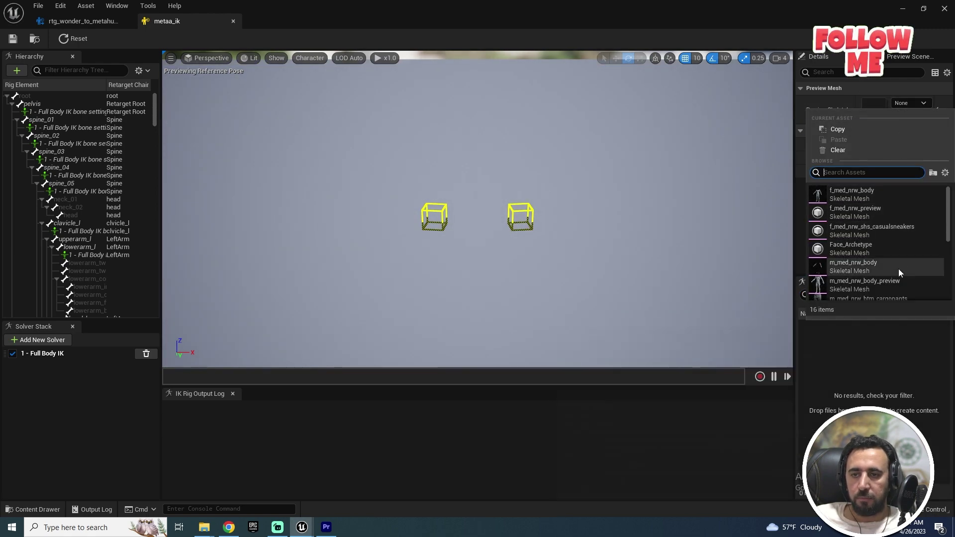
click(858, 285)
mouse_move(539, 180)
right_down()
mouse_move(557, 199)
mouse_move(539, 179)
right_up()
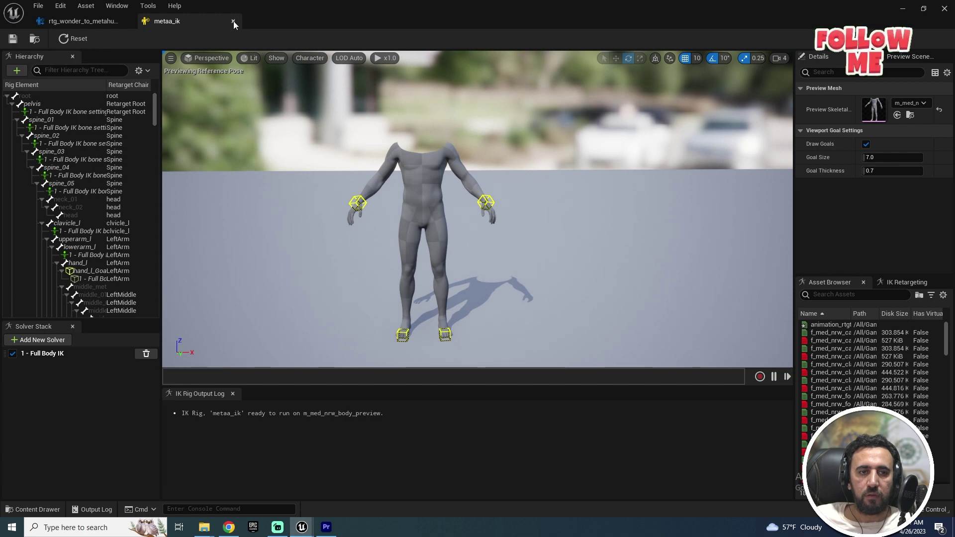
Return to the rtg_wonder_to_metahuman retargeter and set its Target Preview Mesh to m_med_nrw_body_preview.
click(103, 23)
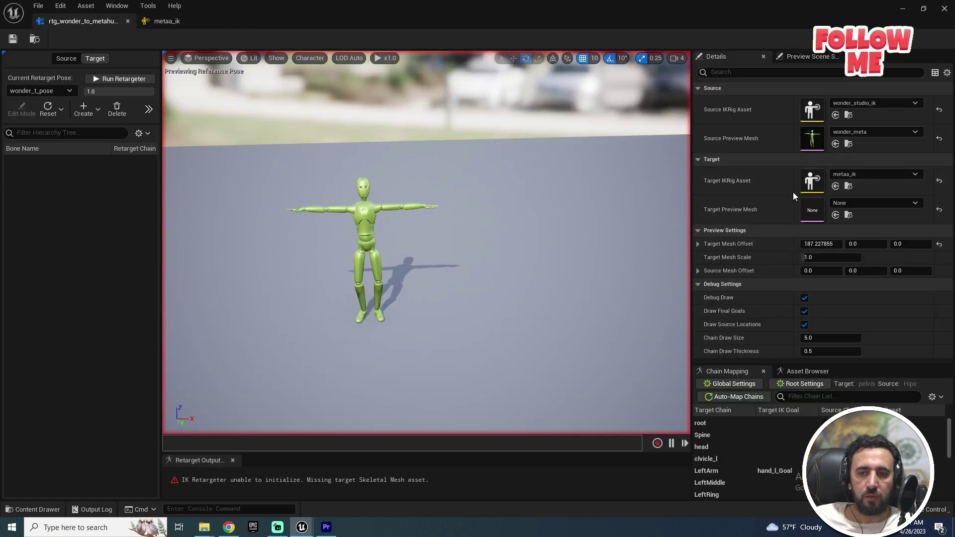
click(876, 174)
click(877, 174)
click(876, 173)
click(877, 173)
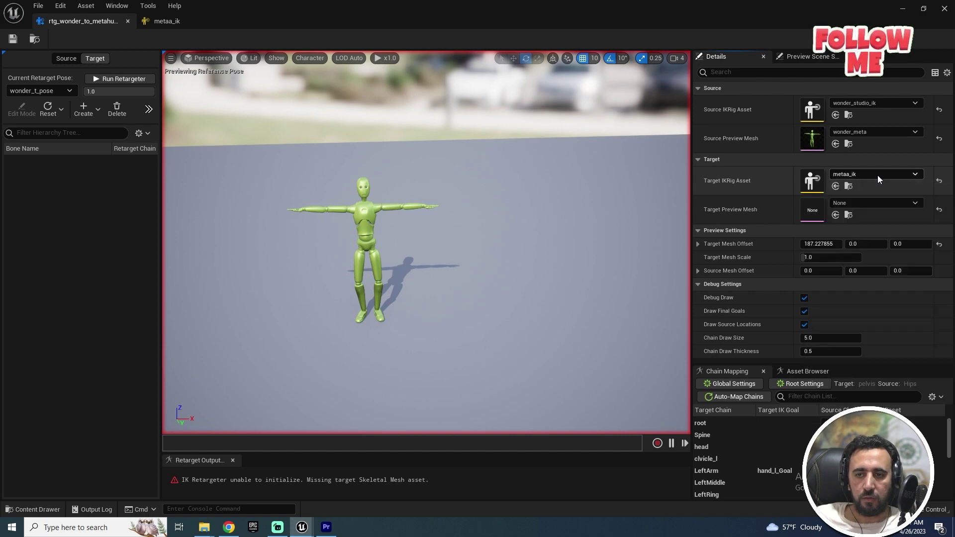
click(860, 204)
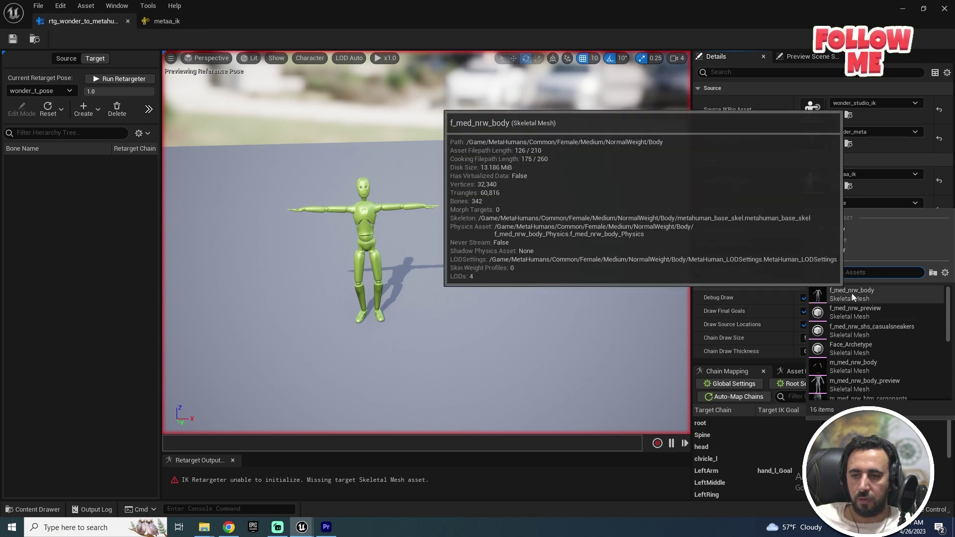
click(854, 380)
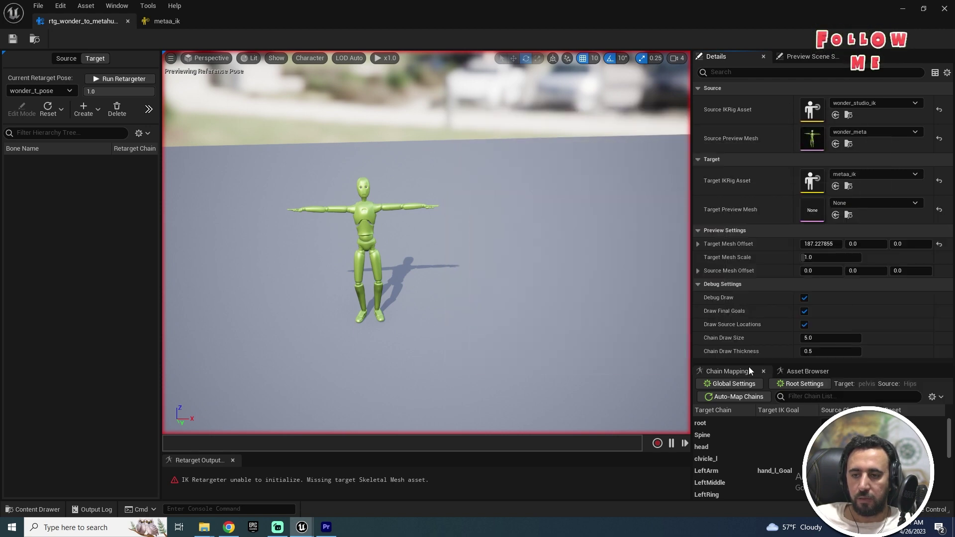
right_drag(426, 241, 493, 219)
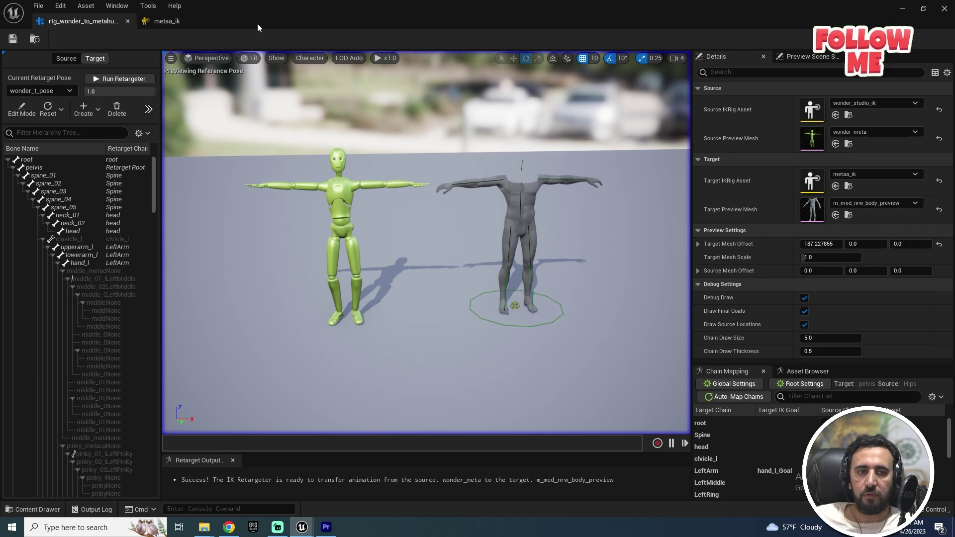
click(162, 22)
click(92, 21)
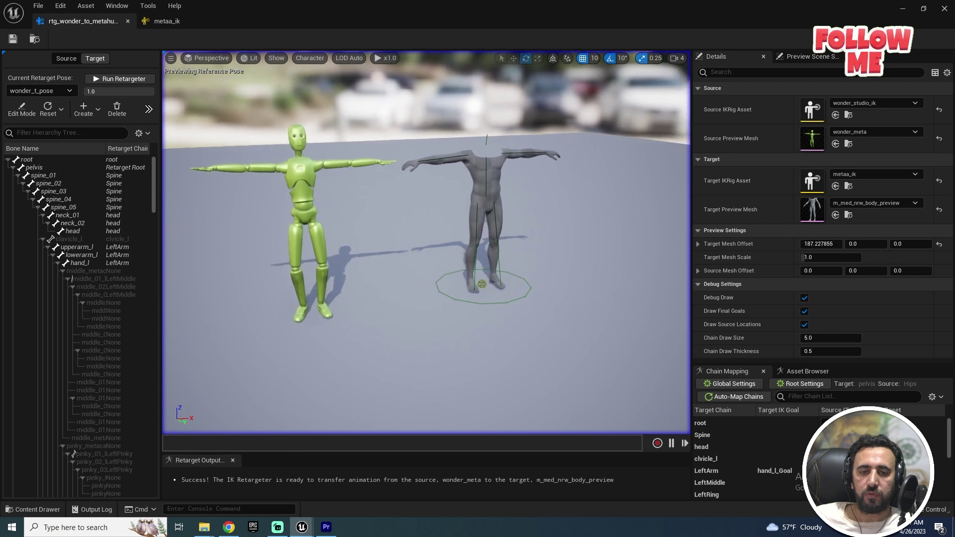
click(31, 109)
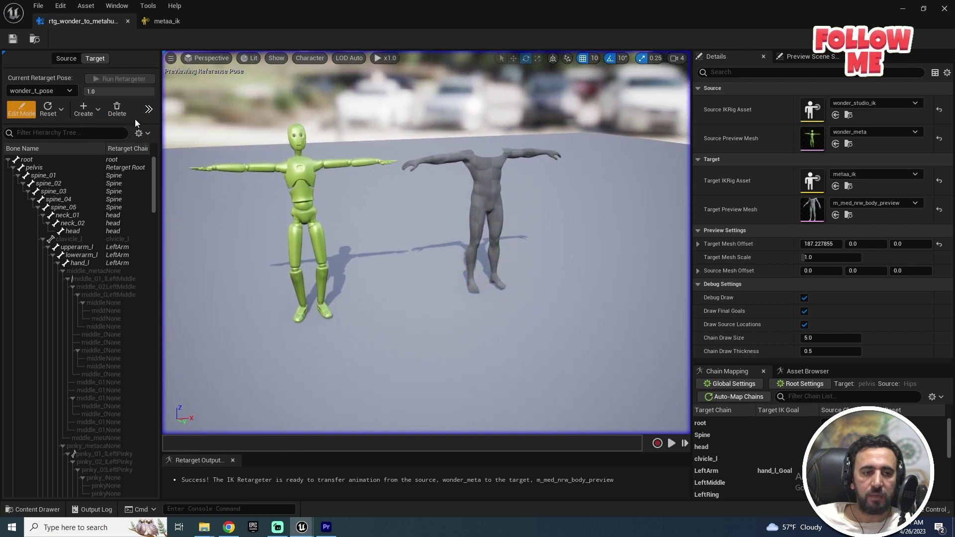
click(97, 110)
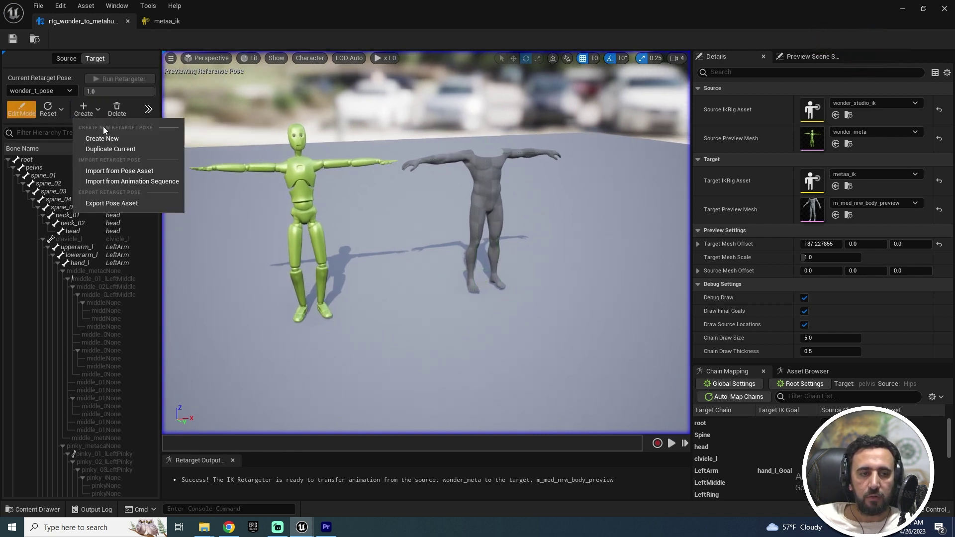
click(130, 174)
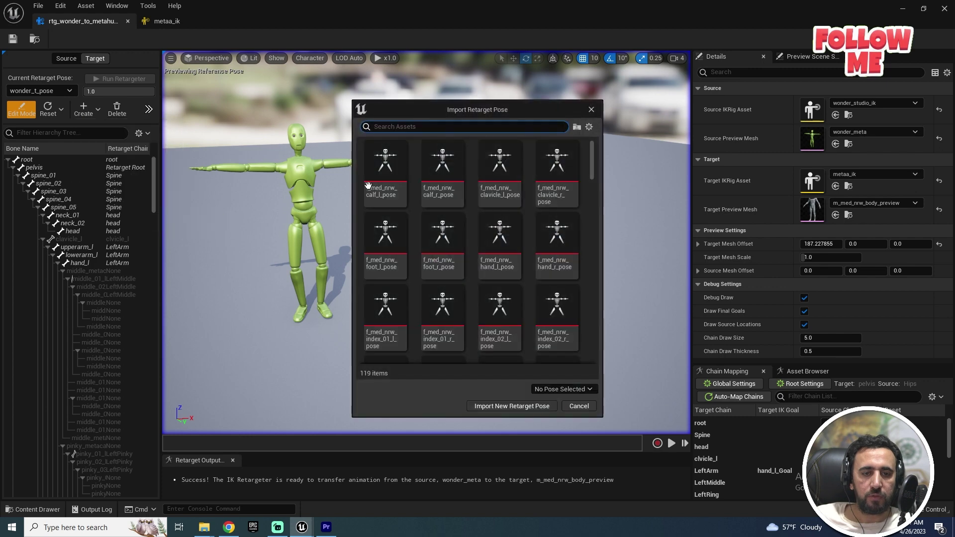
click(307, 218)
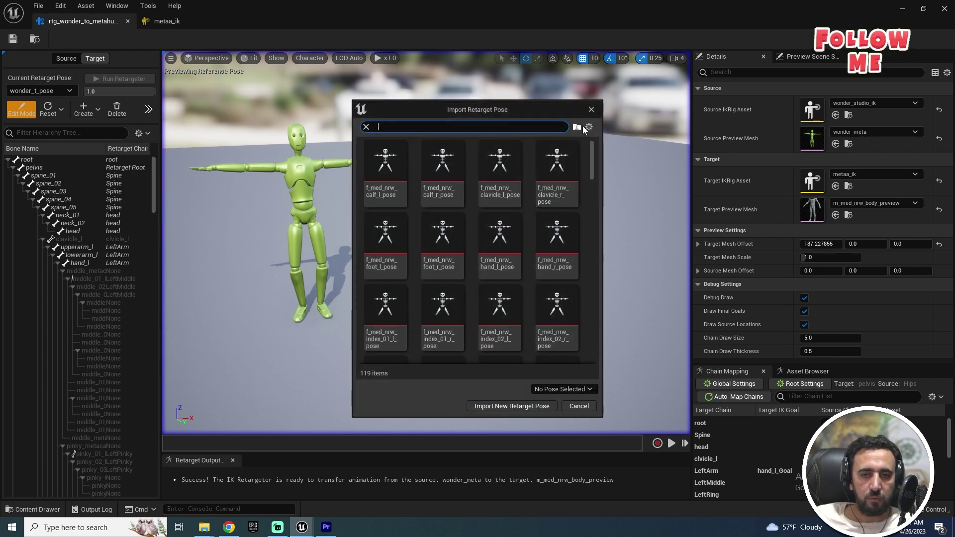
click(590, 111)
click(591, 110)
Locate the wonder_t_pose asset in the pose folder of wonder_to_metahuman and copy its name.
key(ctrl+space)
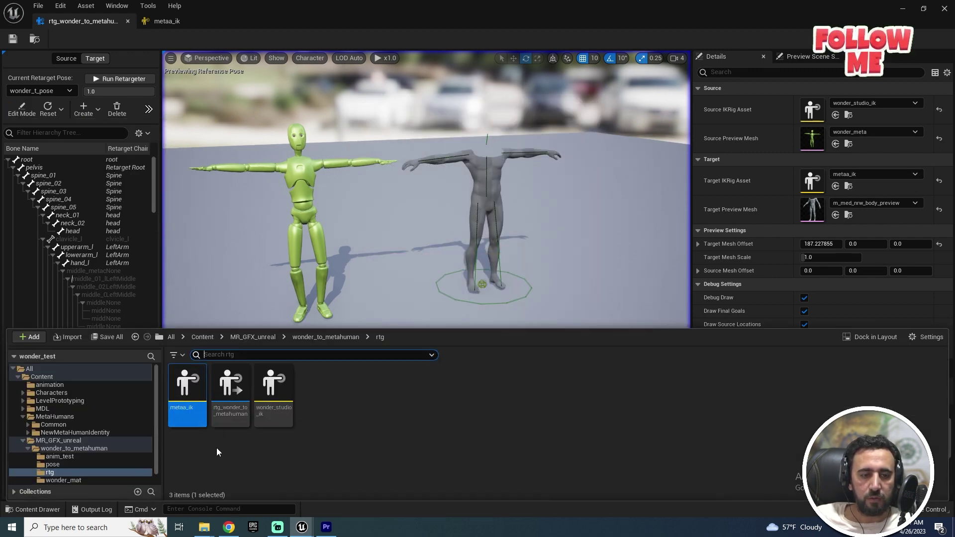
click(52, 464)
click(194, 390)
click(415, 254)
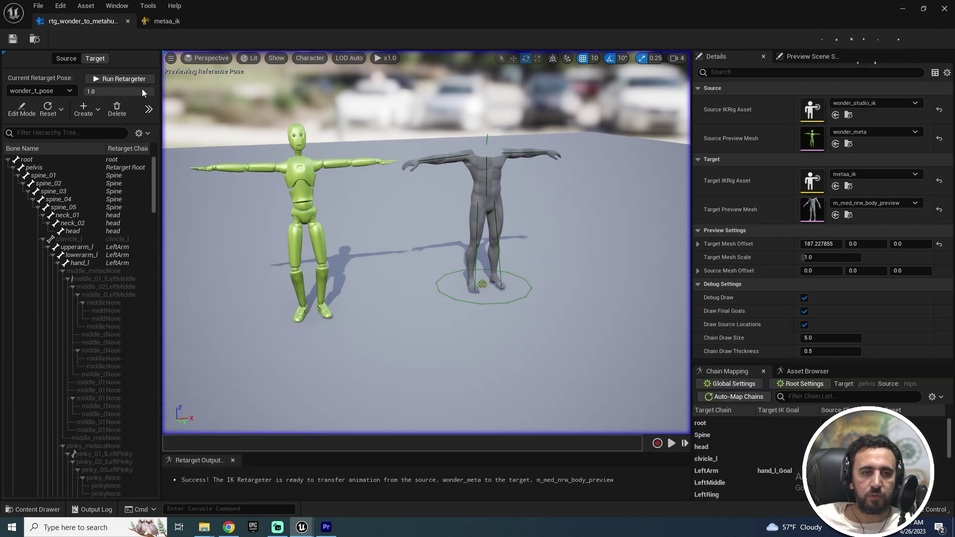
Import a new target retarget pose from the wonder_t_pose pose asset.
click(88, 110)
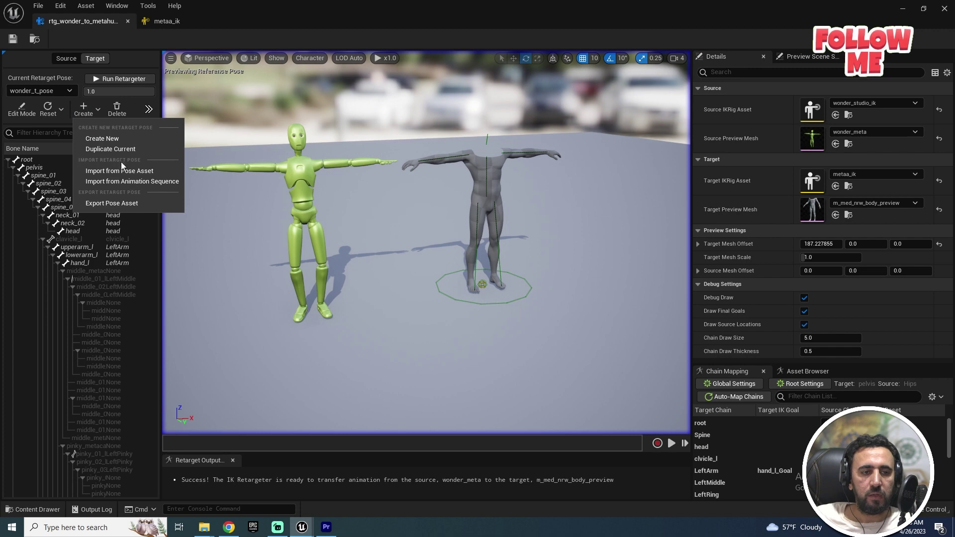
click(118, 175)
text(wonder_t_pose)
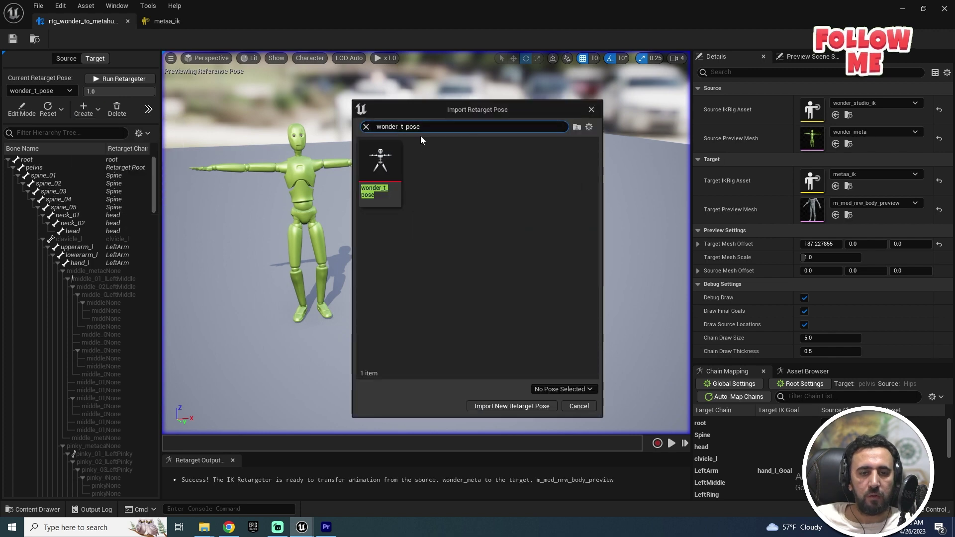
click(381, 166)
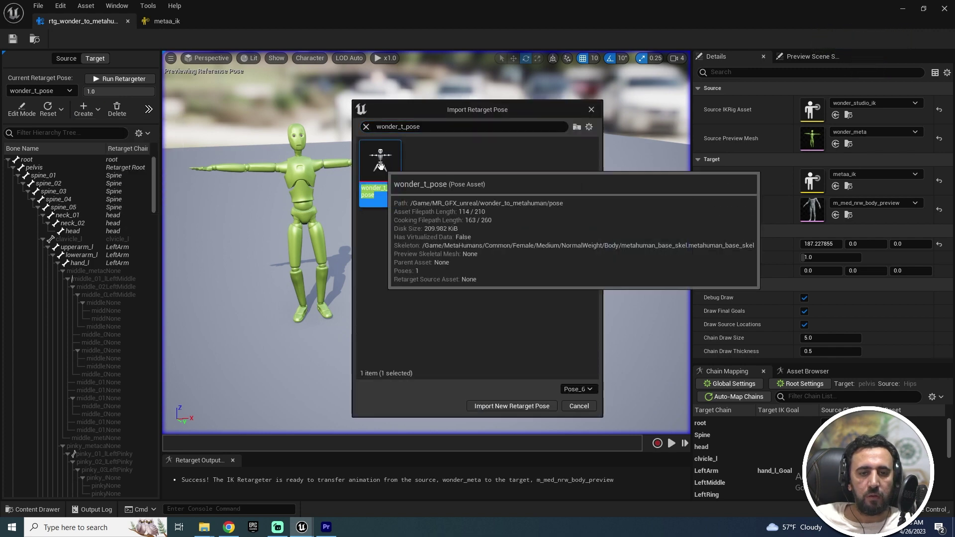
click(504, 406)
Examine the source and target characters' reference poses from near and far.
scroll(532, 261, up, 5)
middle_drag(427, 242, 542, 324)
scroll(427, 243, up, 8)
scroll(426, 243, down, 8)
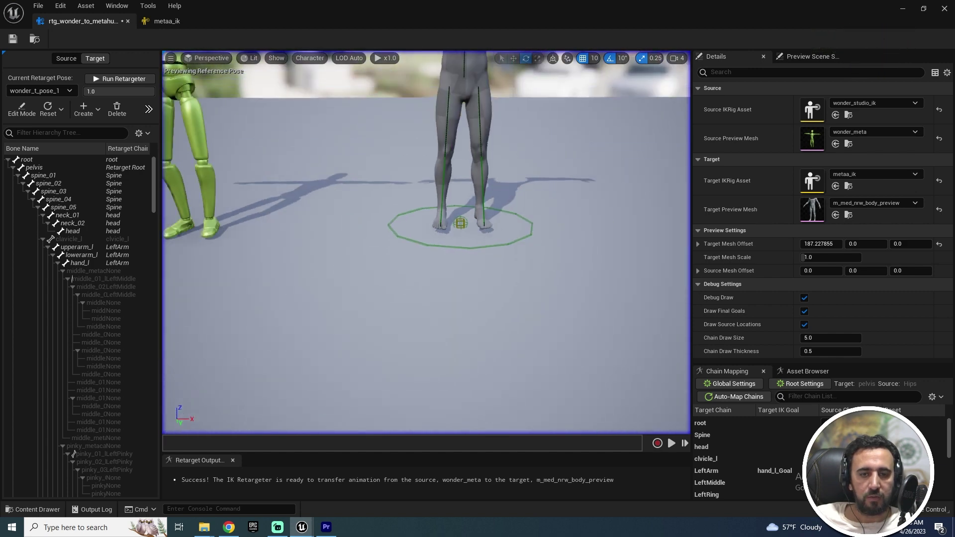
scroll(529, 254, down, 2)
middle_drag(529, 253, 529, 277)
scroll(529, 253, down, 5)
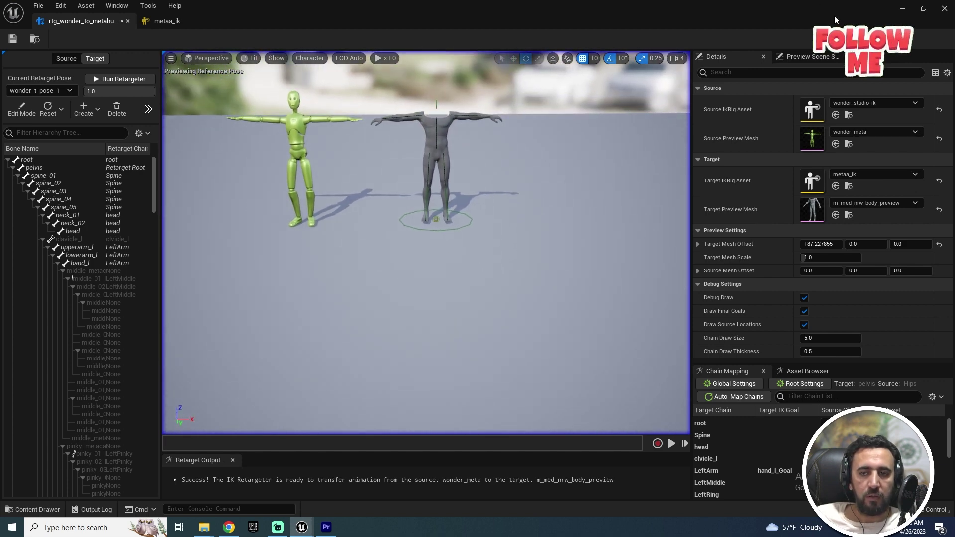
Preview the talk_test animation on both retargeter characters and view the motion from close by.
click(820, 56)
click(807, 371)
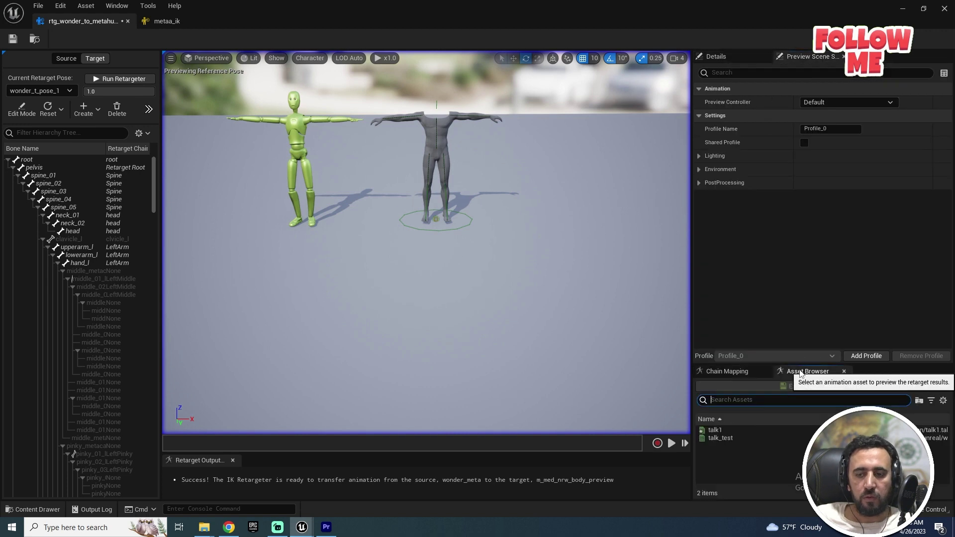
click(720, 438)
mouse_move(533, 252)
right_down()
mouse_move(557, 271)
mouse_move(572, 247)
mouse_move(535, 261)
mouse_move(614, 254)
mouse_move(532, 269)
mouse_move(559, 262)
mouse_move(557, 269)
mouse_move(497, 266)
mouse_move(477, 224)
mouse_move(542, 229)
mouse_move(535, 249)
right_up()
key(w)
key(s)
key(w)
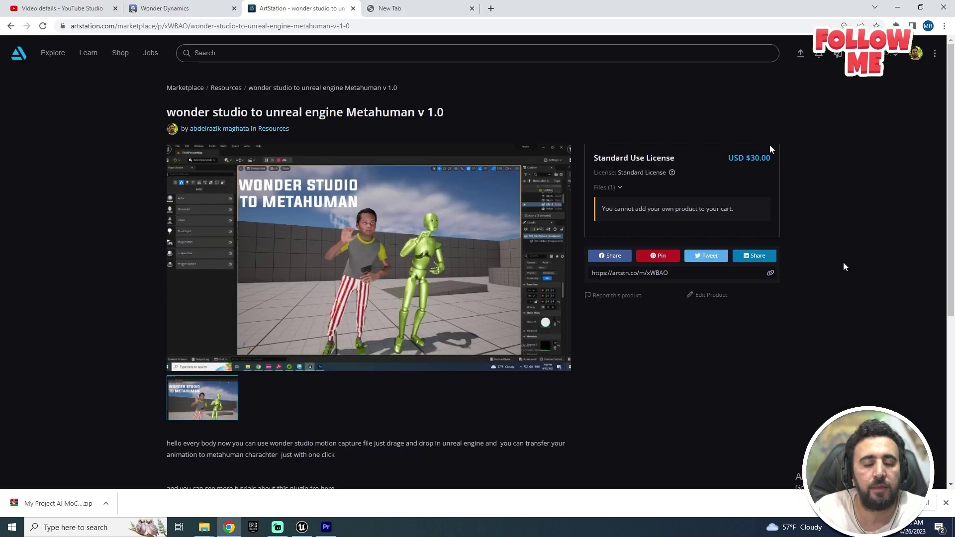